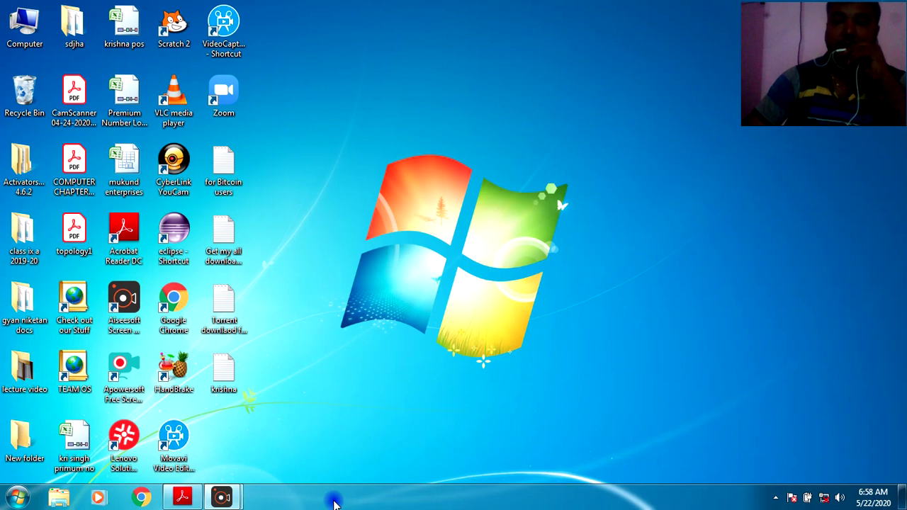
# - Switch to the textbook PDF at Chapter 2 'Log On to Access'
pyautogui.hotkey('alt', 'Tab')
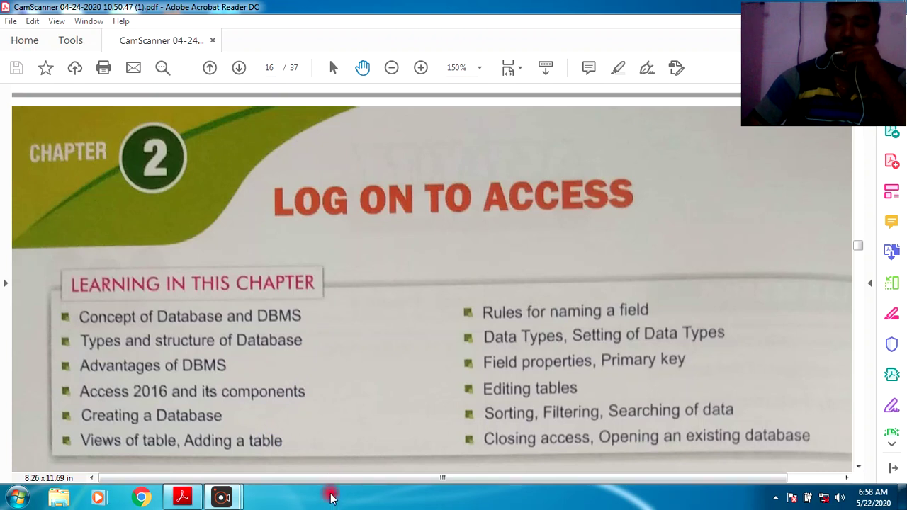
# - Hide Acrobat Reader to reveal the Windows desktop
pyautogui.press('super+d')
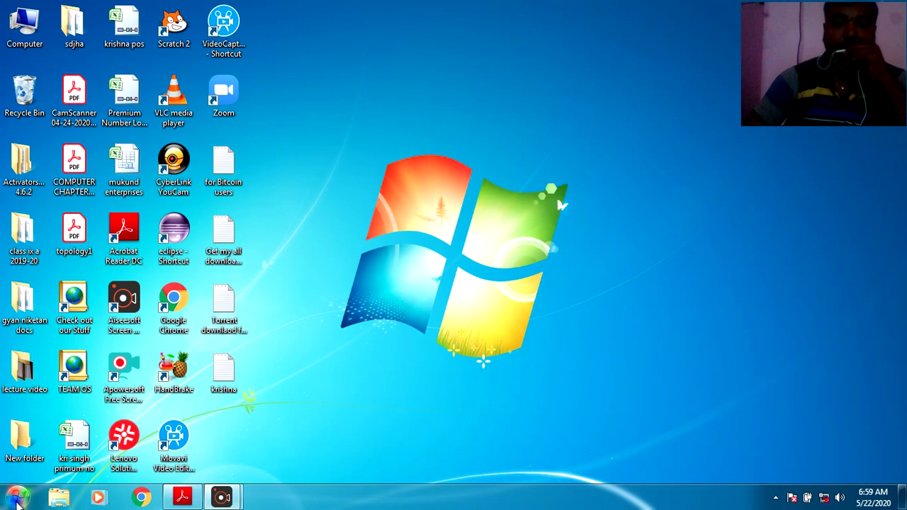
# - Start Microsoft Office Access 2007 from All Programs > Microsoft Office in the Start menu
pyautogui.click(17, 501)
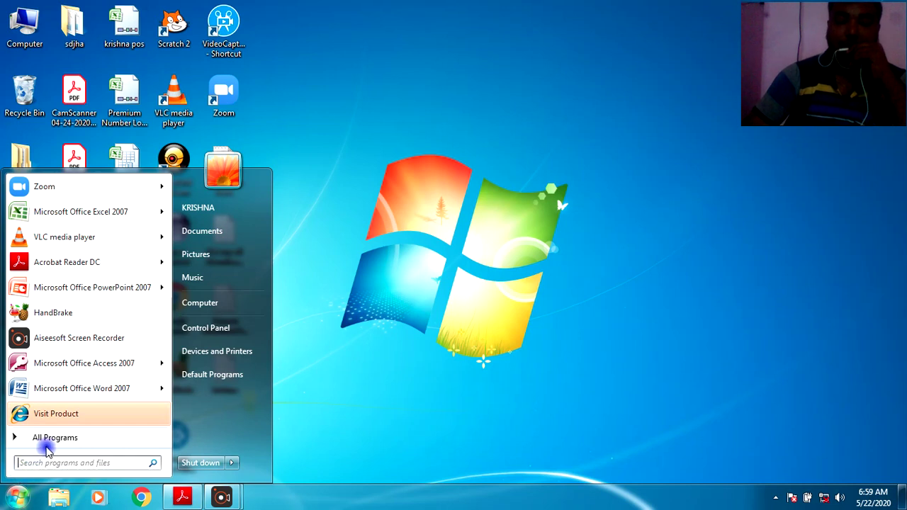
pyautogui.click(49, 438)
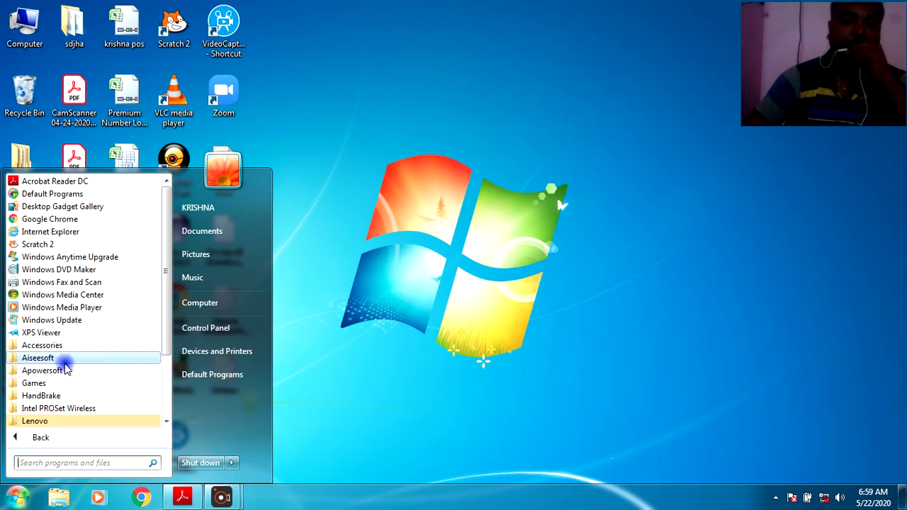
pyautogui.click(166, 423)
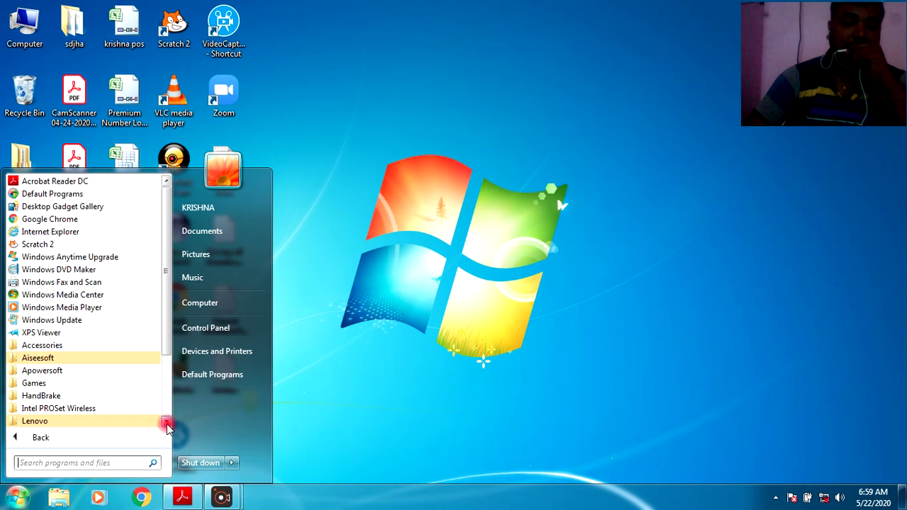
pyautogui.click(167, 423)
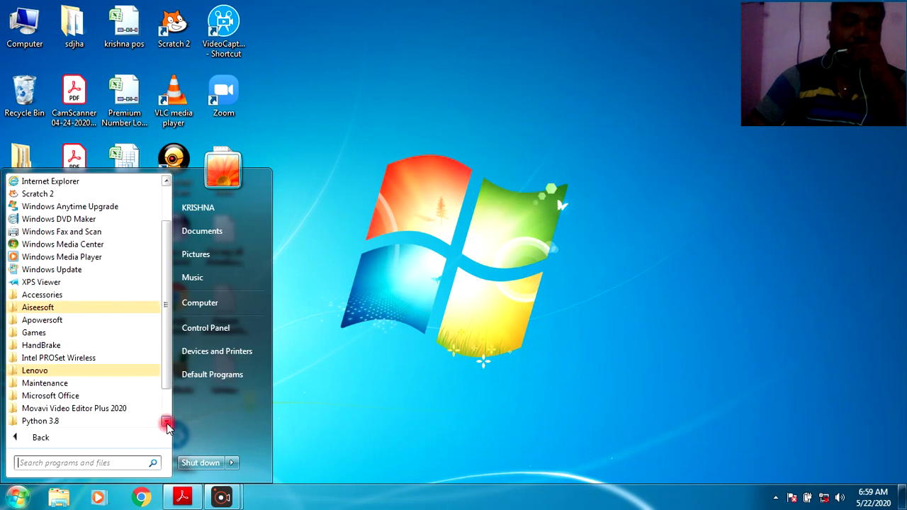
pyautogui.click(65, 399)
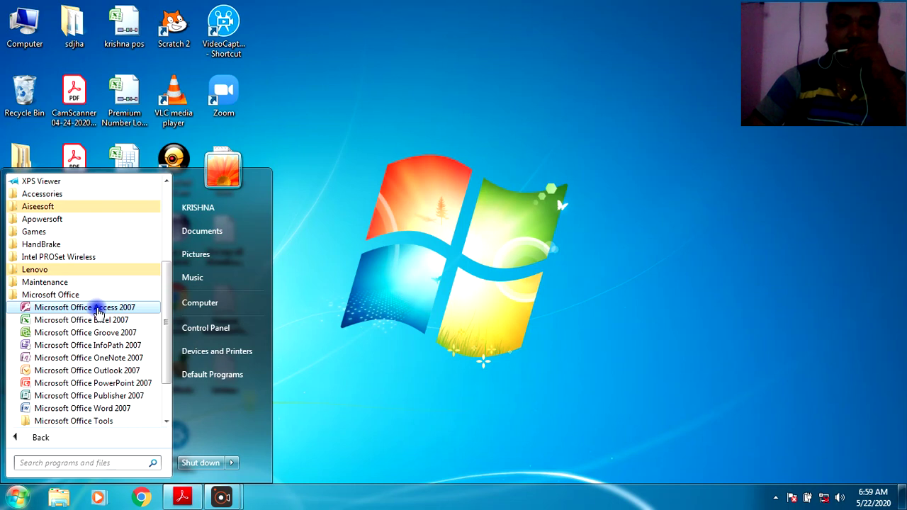
pyautogui.click(97, 309)
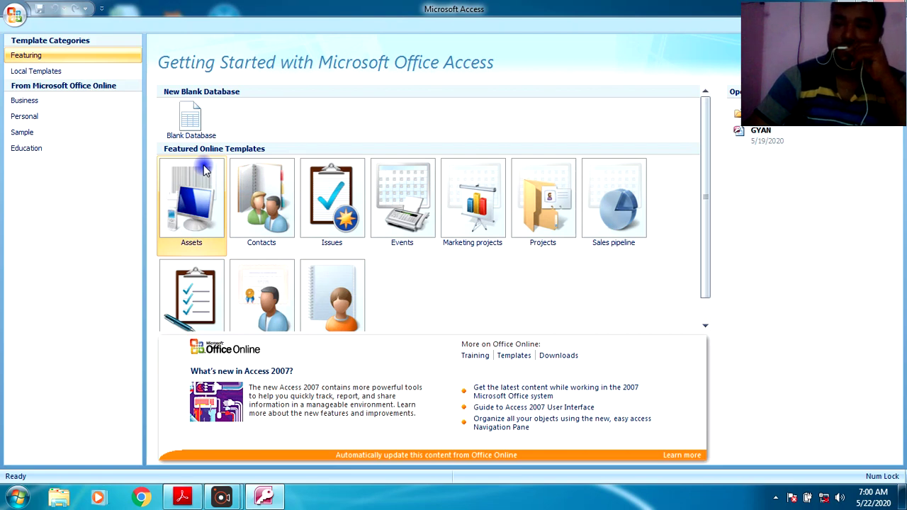
# - Preview the Contacts template under Featured Online Templates
pyautogui.click(256, 186)
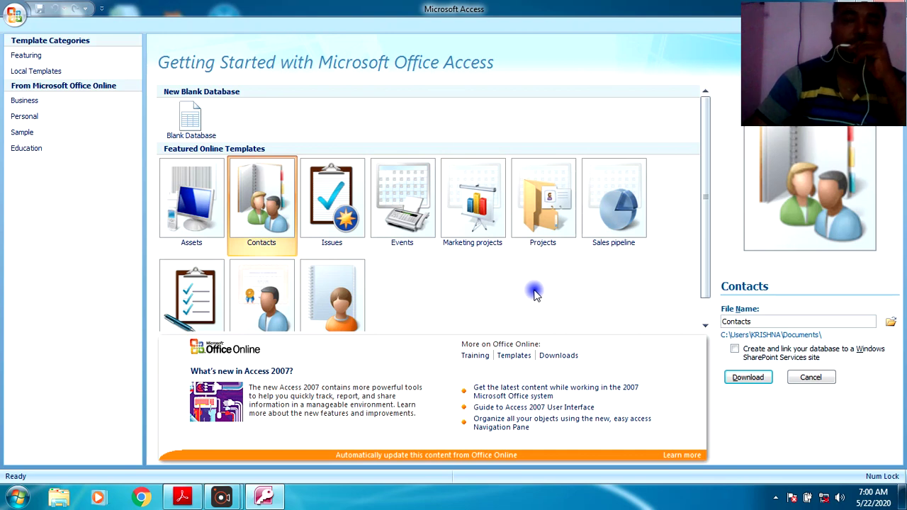
# - Create a blank database, replacing Database1 with the file name 'gyan niketan'
pyautogui.click(201, 136)
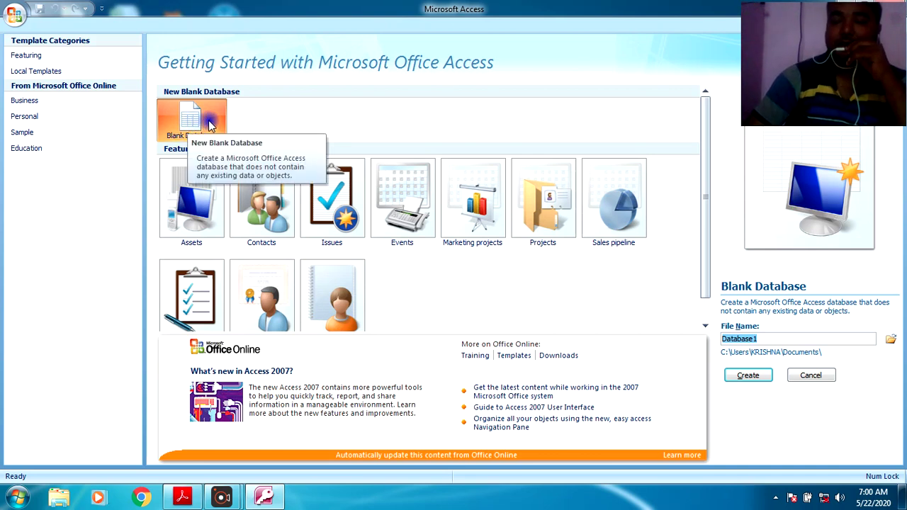
pyautogui.click(785, 339)
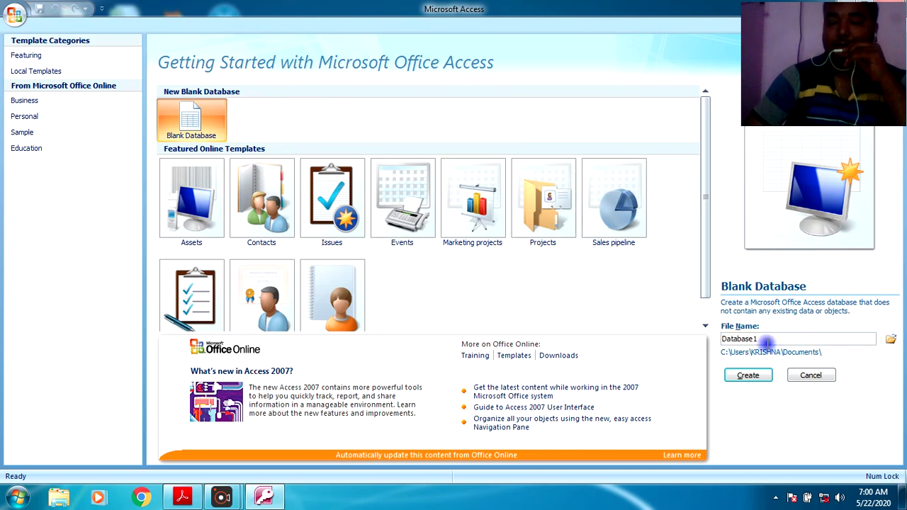
pyautogui.moveTo(769, 339); pyautogui.dragTo(724, 339)
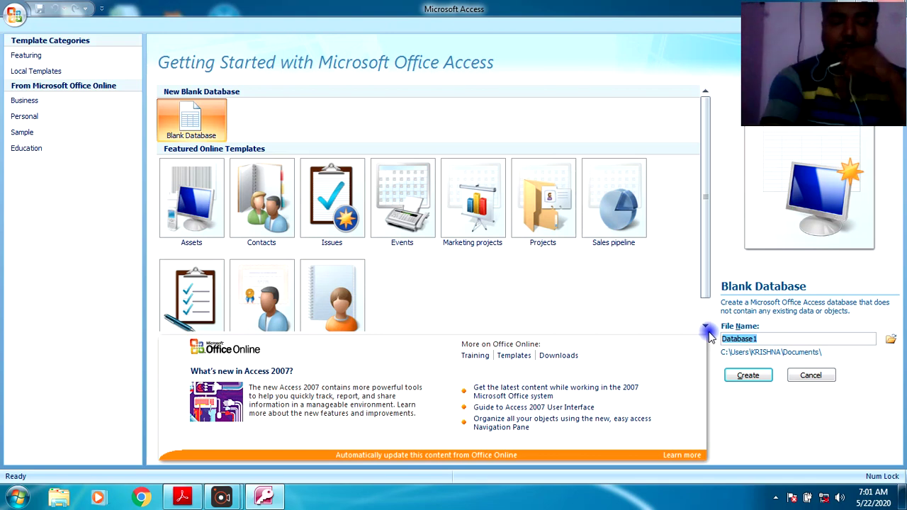
pyautogui.write('gy')
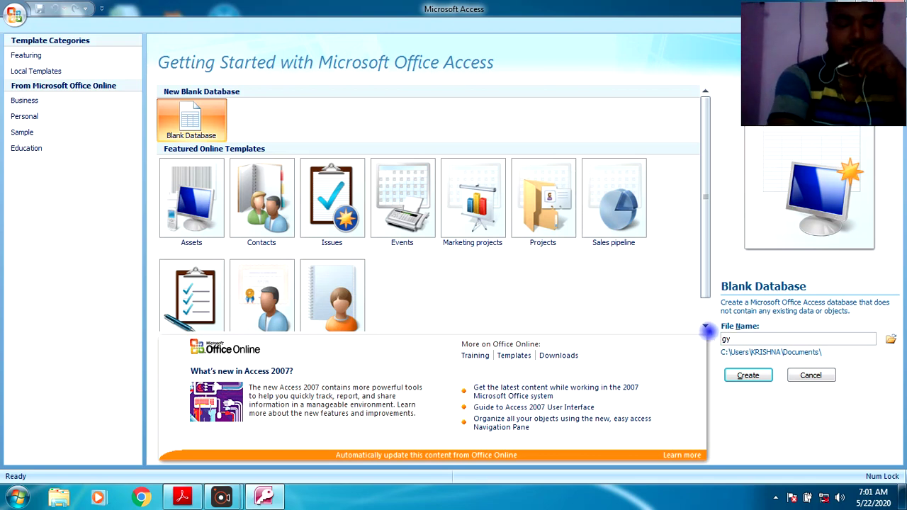
pyautogui.write('an')
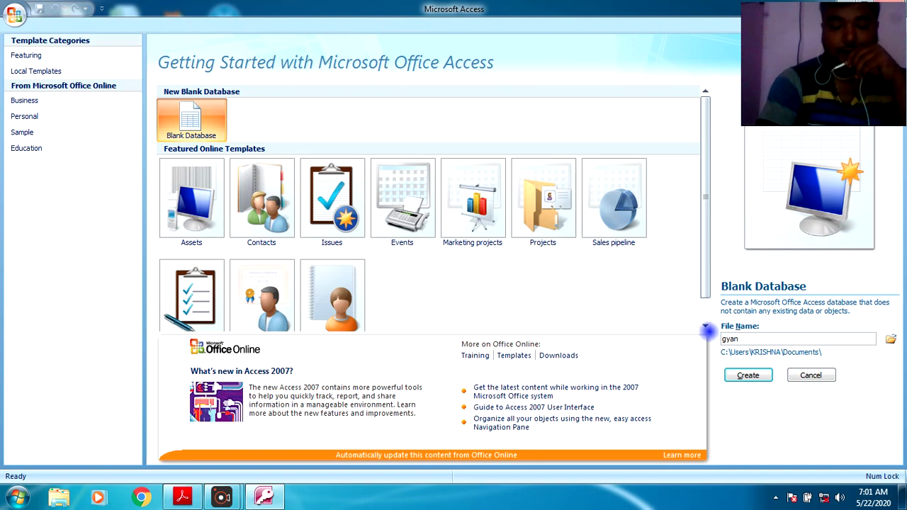
pyautogui.write(' niket')
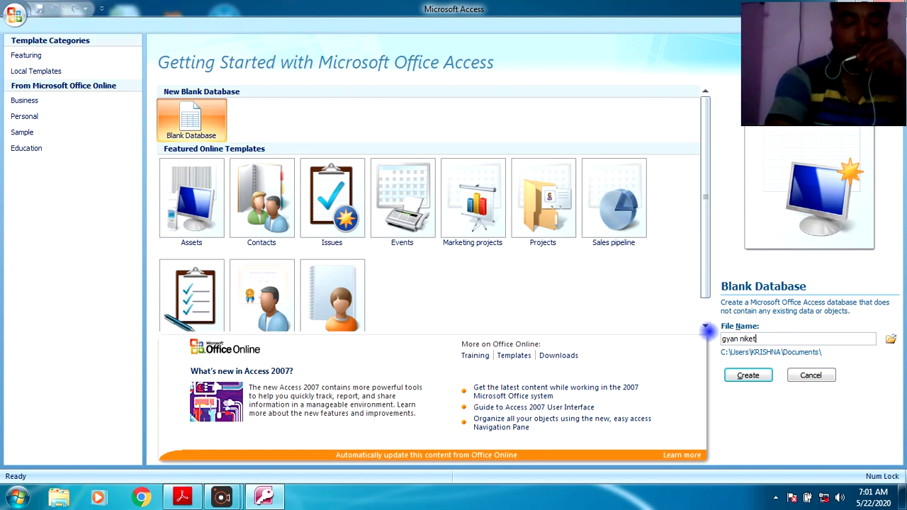
pyautogui.write('an')
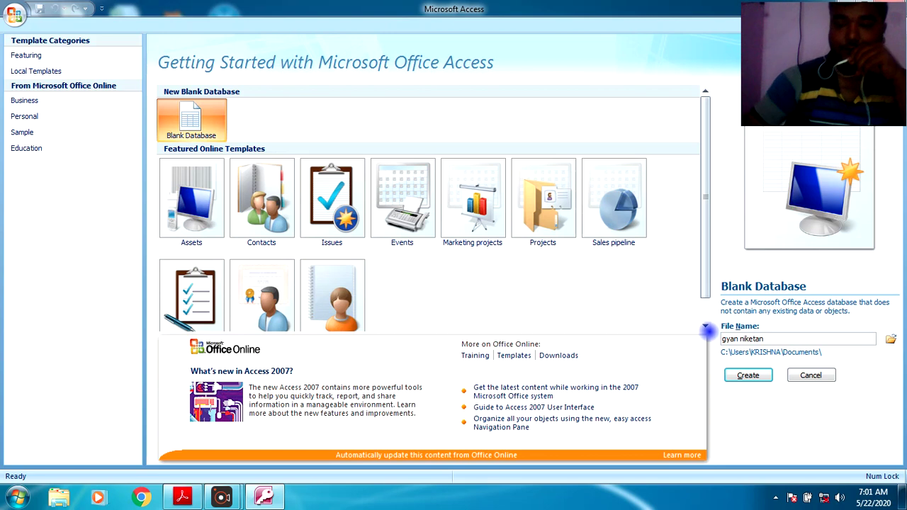
pyautogui.press('capslock')
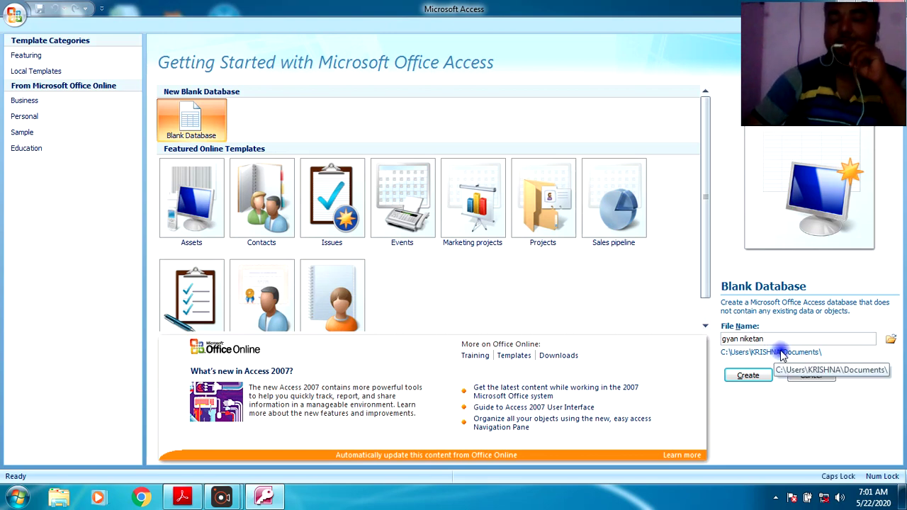
pyautogui.click(757, 378)
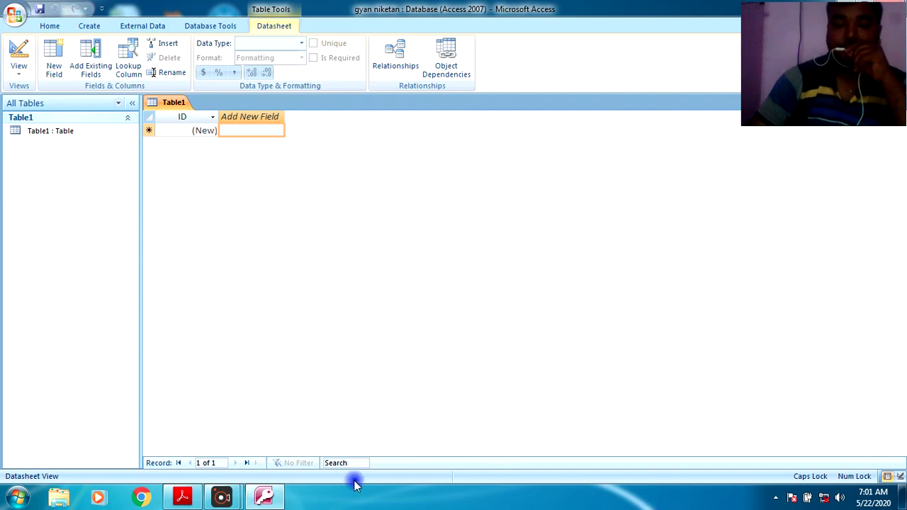
# - Return to the textbook PDF's labelled Access window diagram on page 19
pyautogui.hotkey('alt', 'Tab')
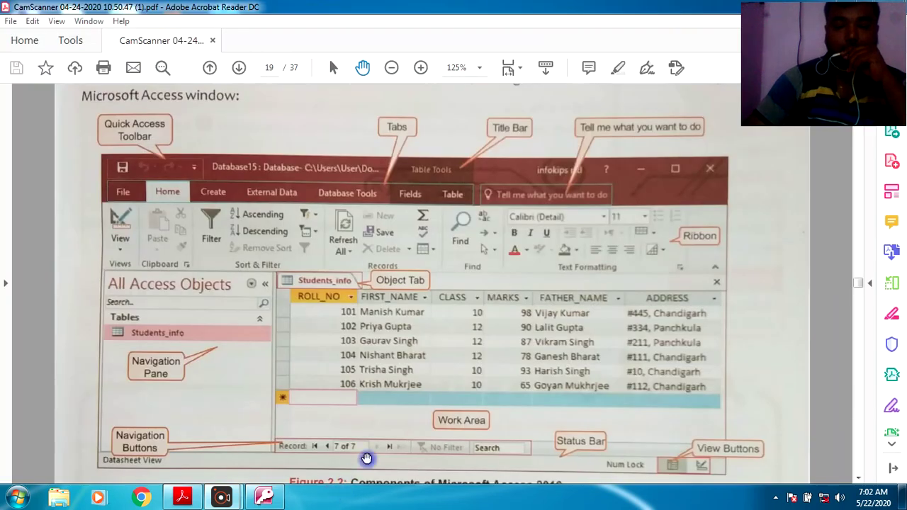
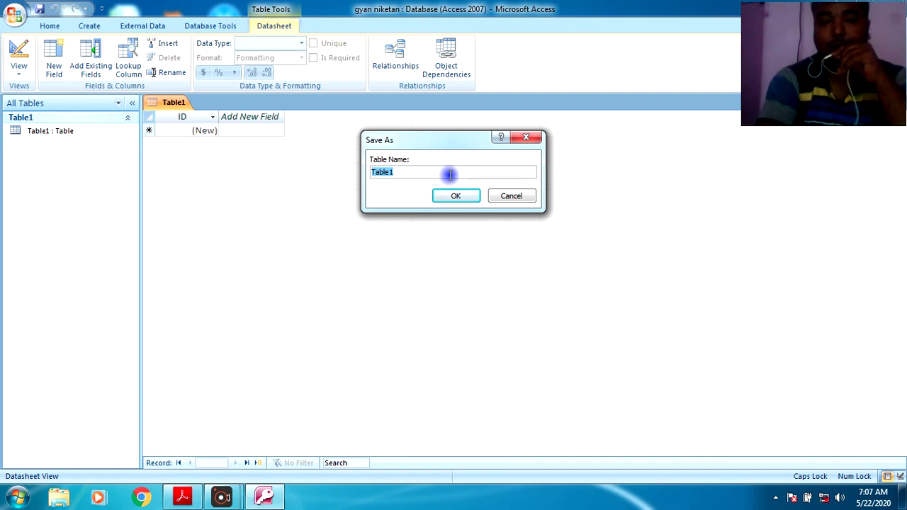
# - Save the new table under the name CLASS 8
pyautogui.press('BackSpace')
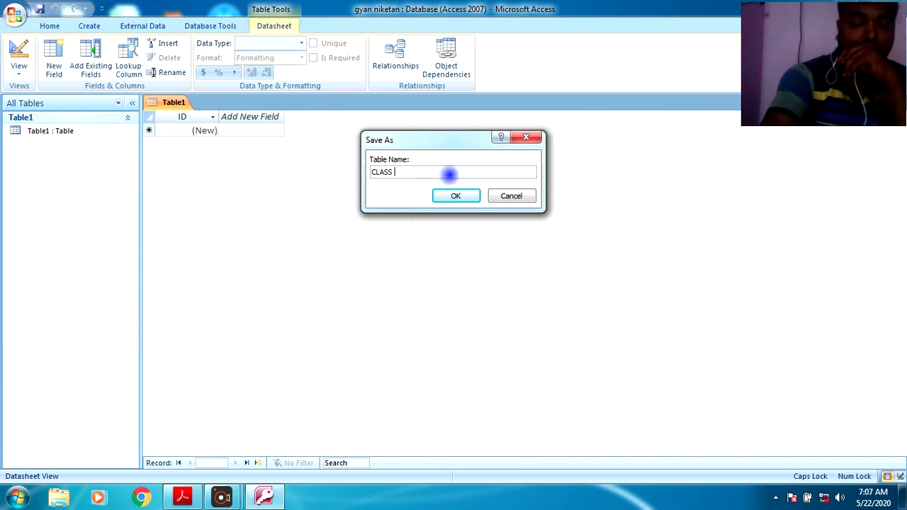
pyautogui.write('8')
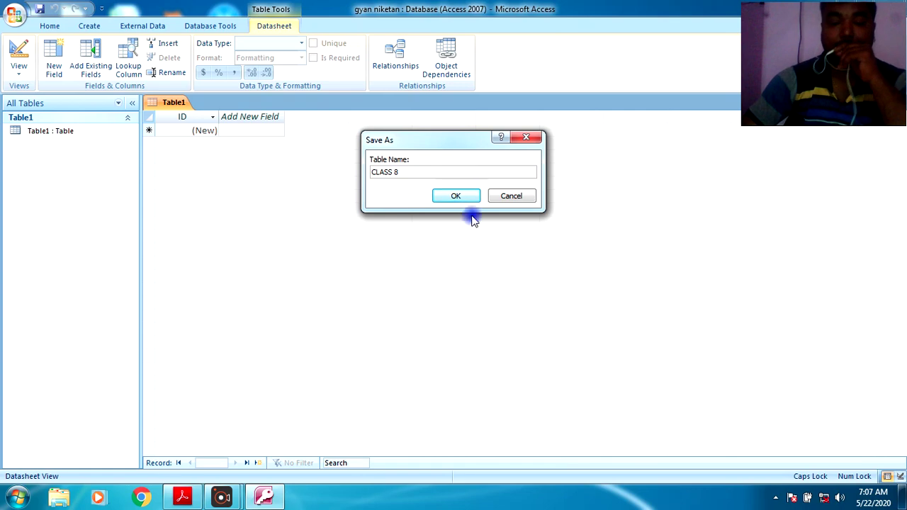
pyautogui.click(460, 196)
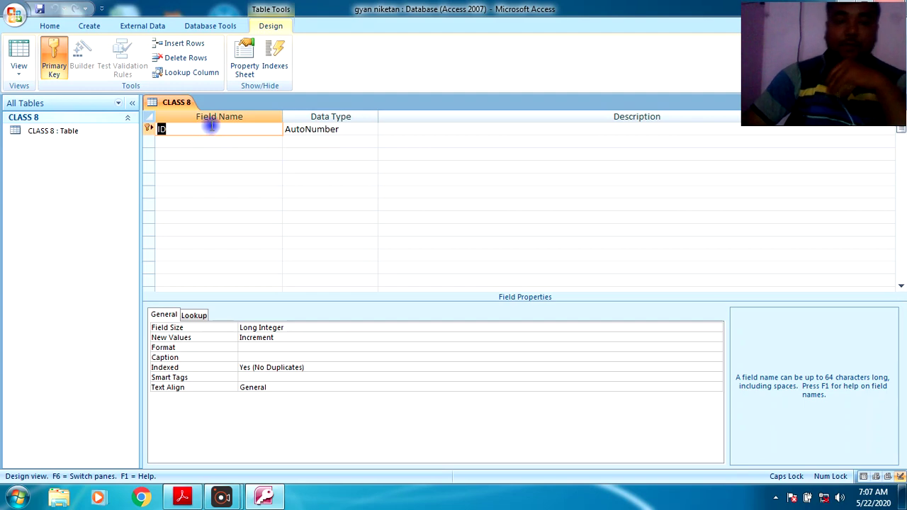
# - Rename the default ID field to SL_NO
pyautogui.press('Delete')
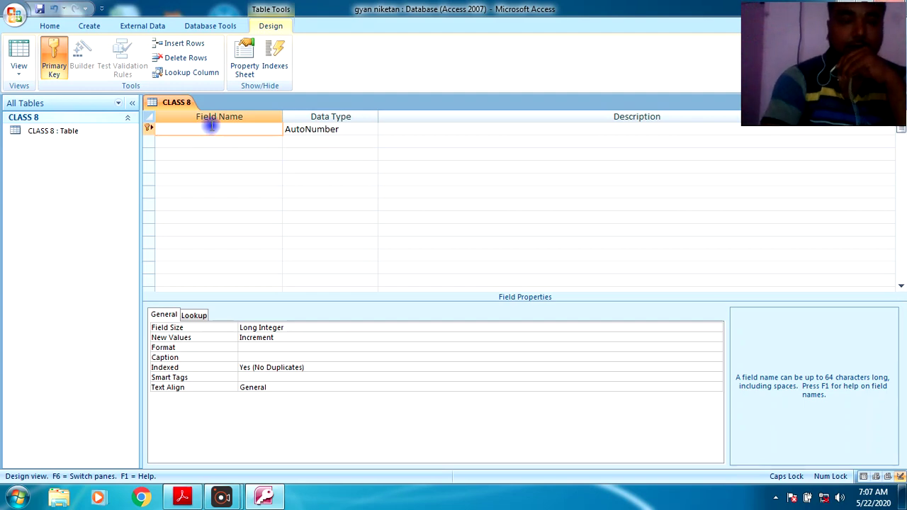
pyautogui.write('S')
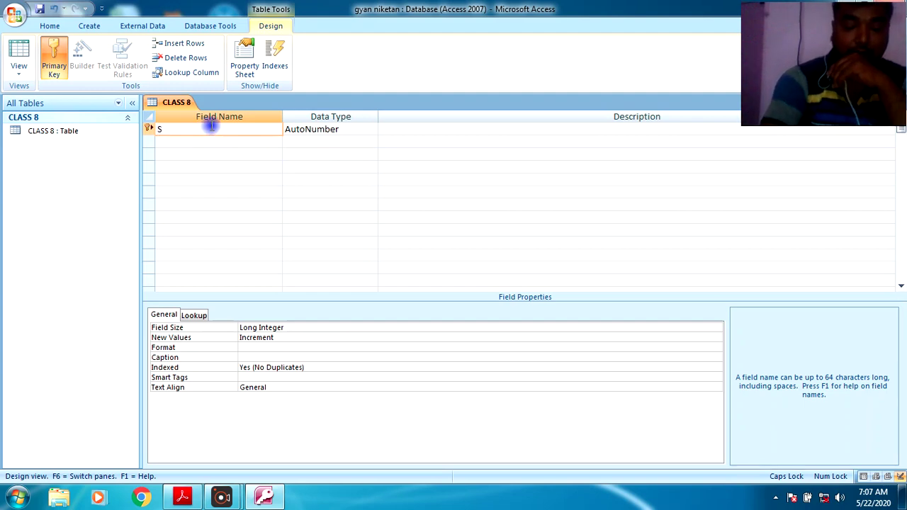
pyautogui.write('L.BO')
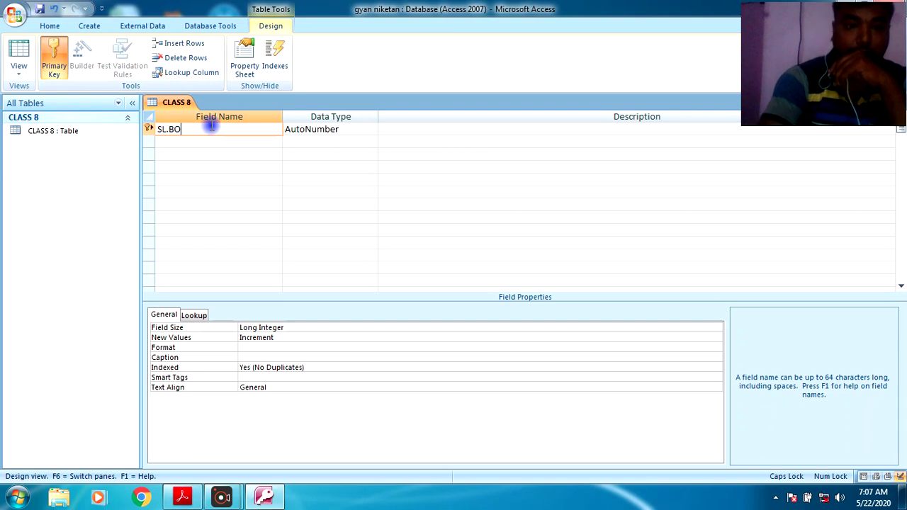
pyautogui.press('BackSpace')
pyautogui.press('BackSpace')
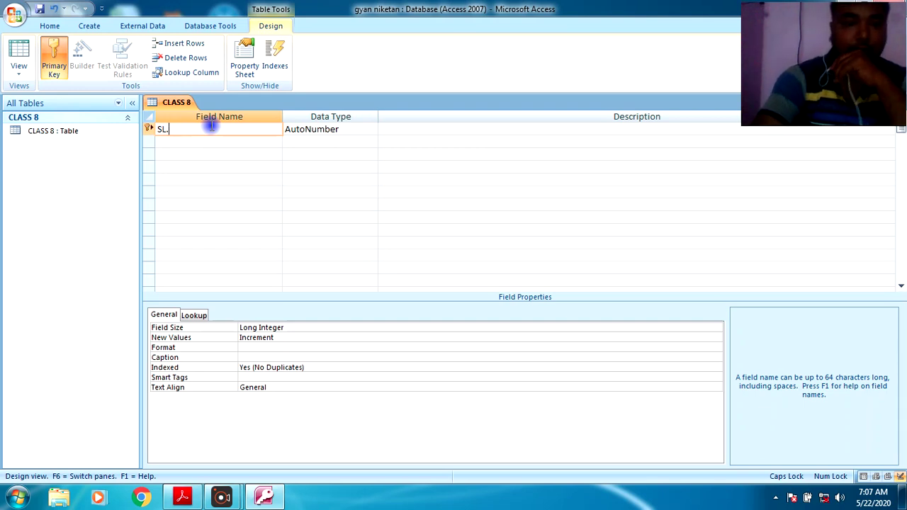
pyautogui.write('NO')
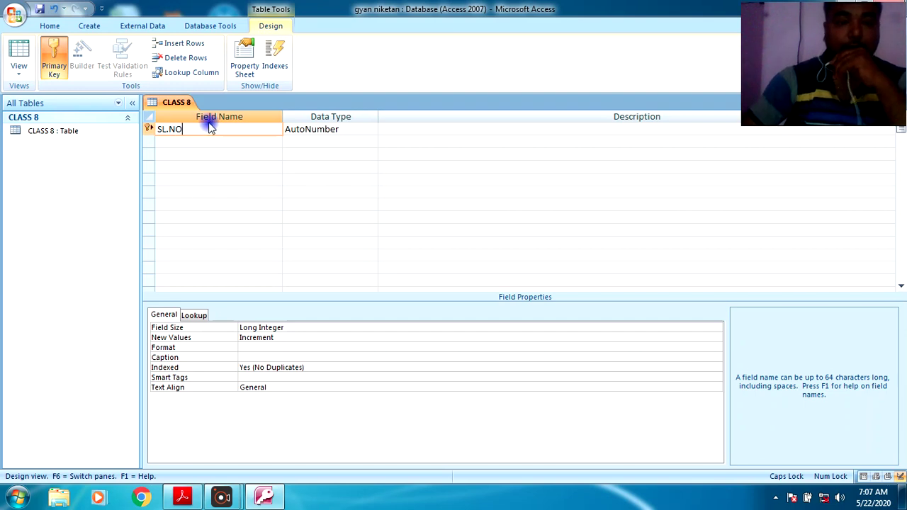
pyautogui.click(160, 128)
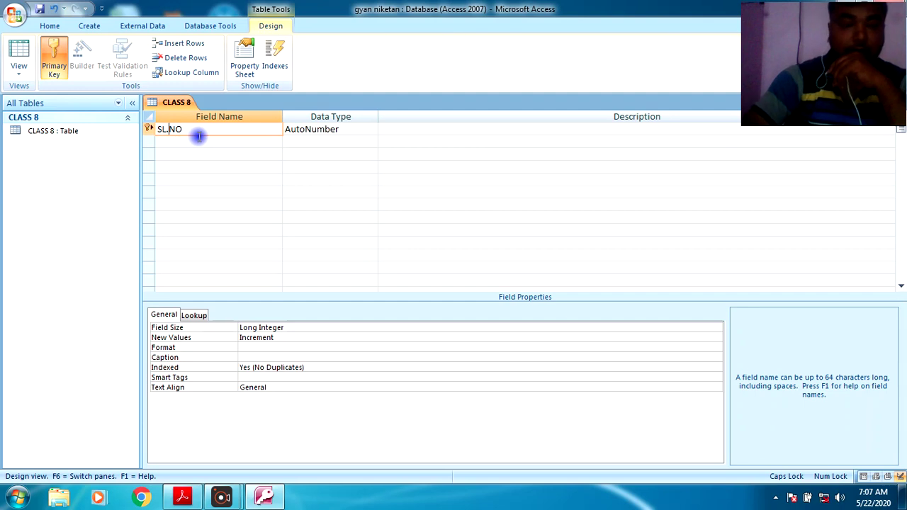
pyautogui.press('BackSpace')
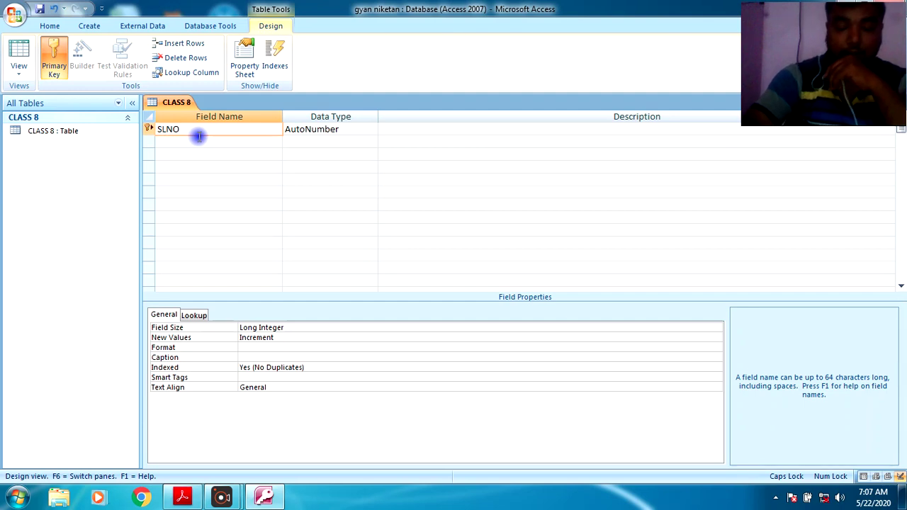
pyautogui.write('_')
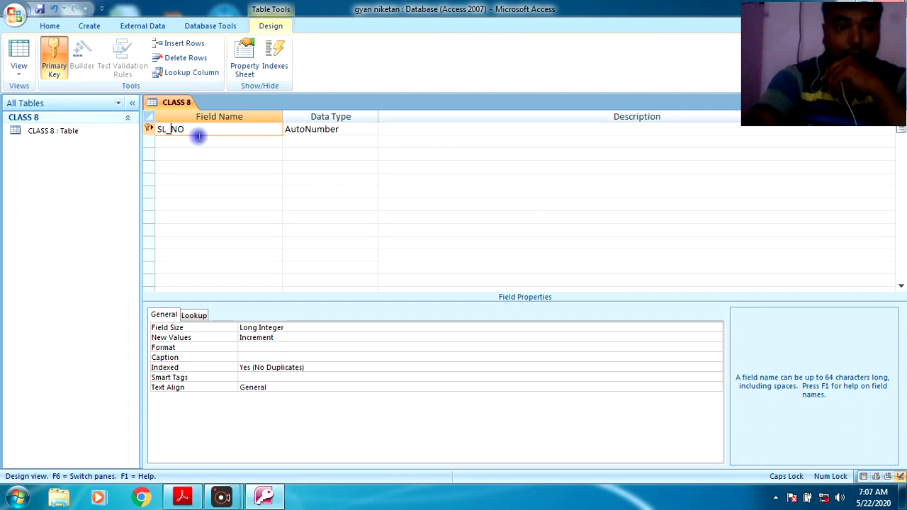
# - Add ADMN and NAME fields, accepting the reserved-word warning for NAME
pyautogui.click(199, 139)
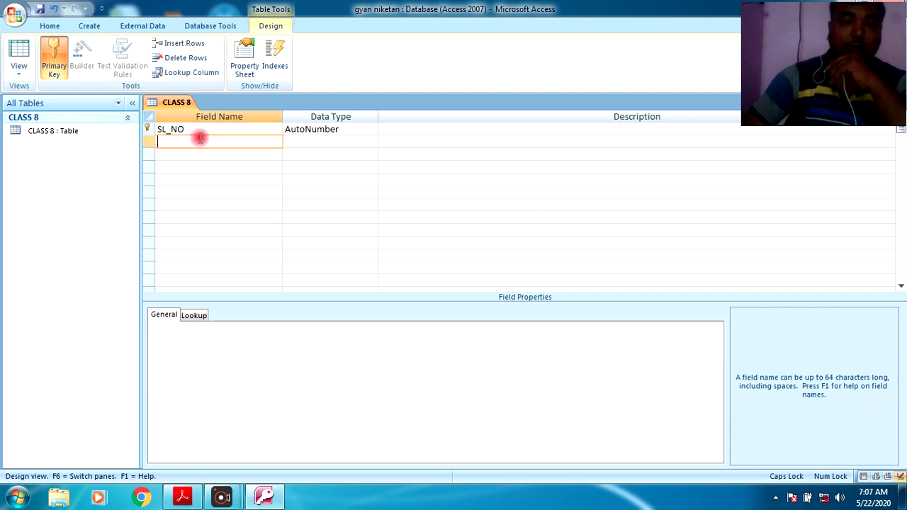
pyautogui.write('A')
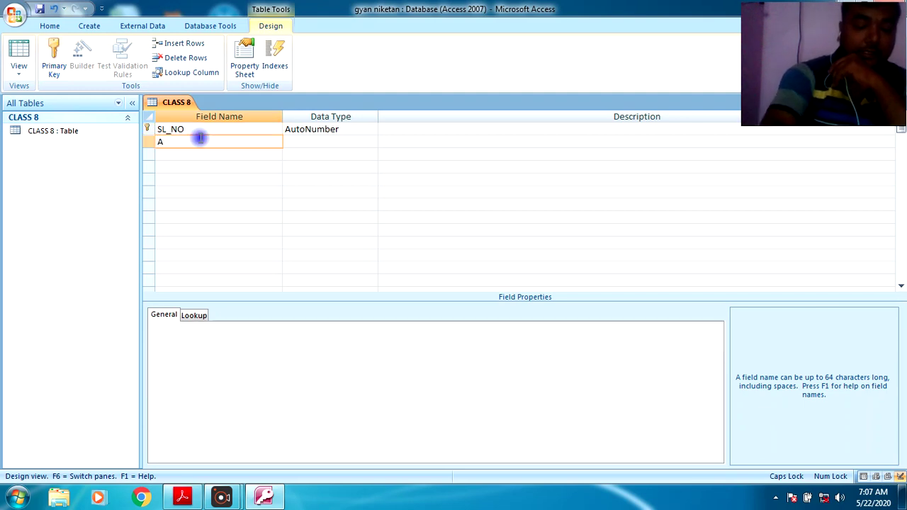
pyautogui.write('DMN')
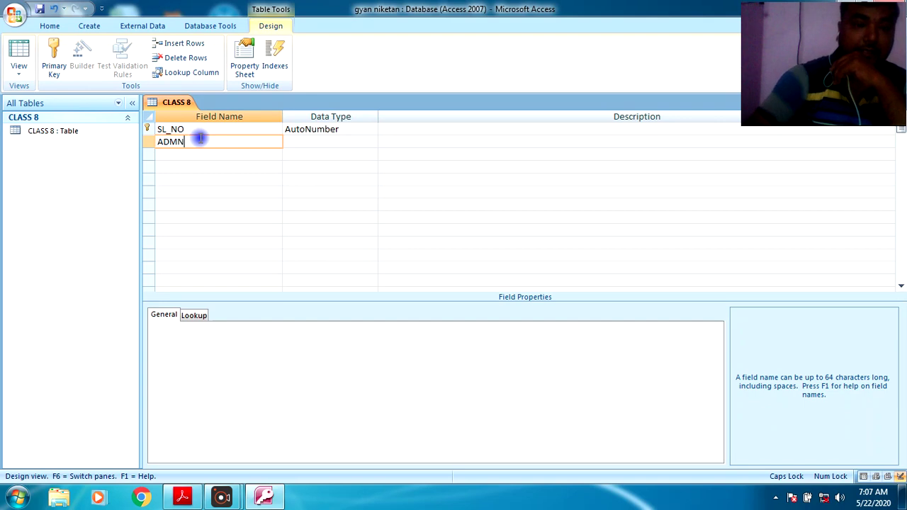
pyautogui.click(181, 150)
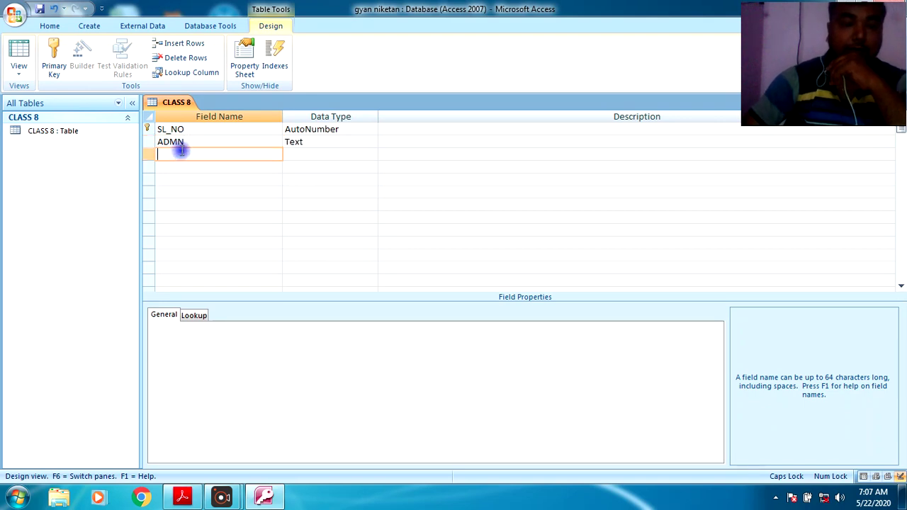
pyautogui.write('NA')
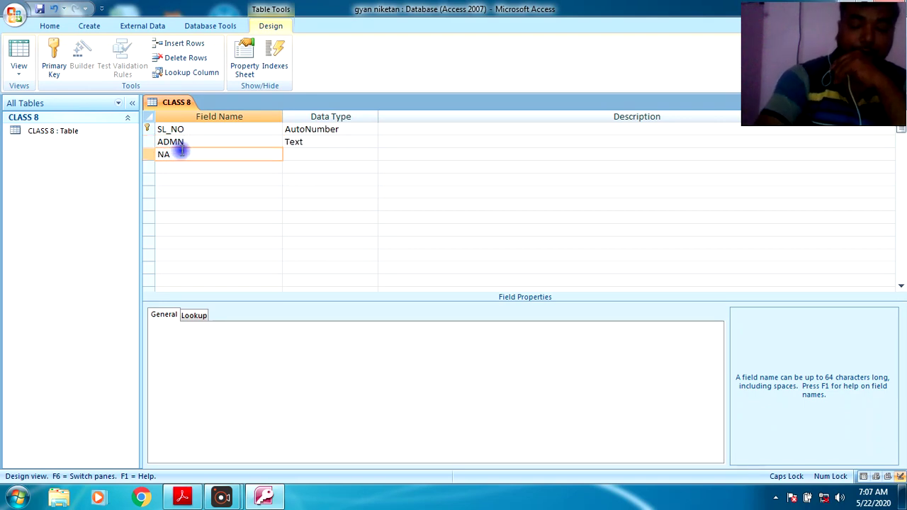
pyautogui.write('ME')
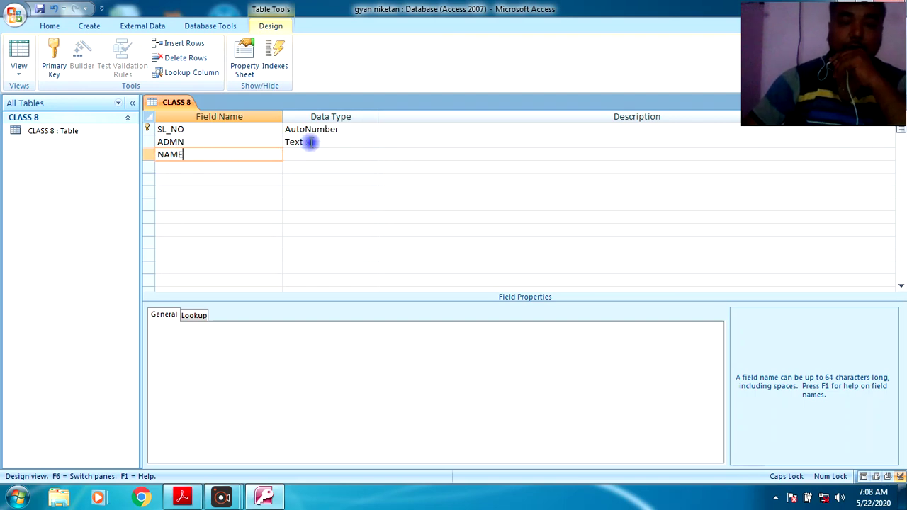
pyautogui.press('Tab')
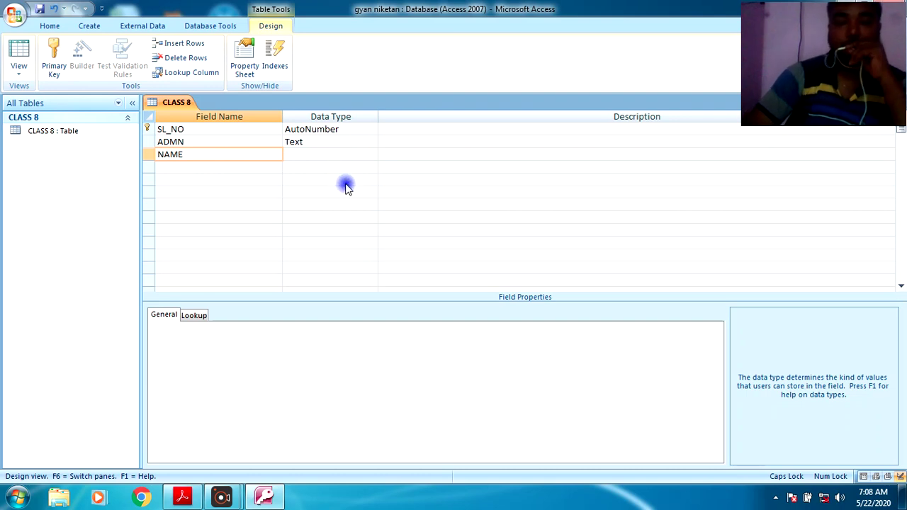
pyautogui.click(347, 188)
pyautogui.click(401, 287)
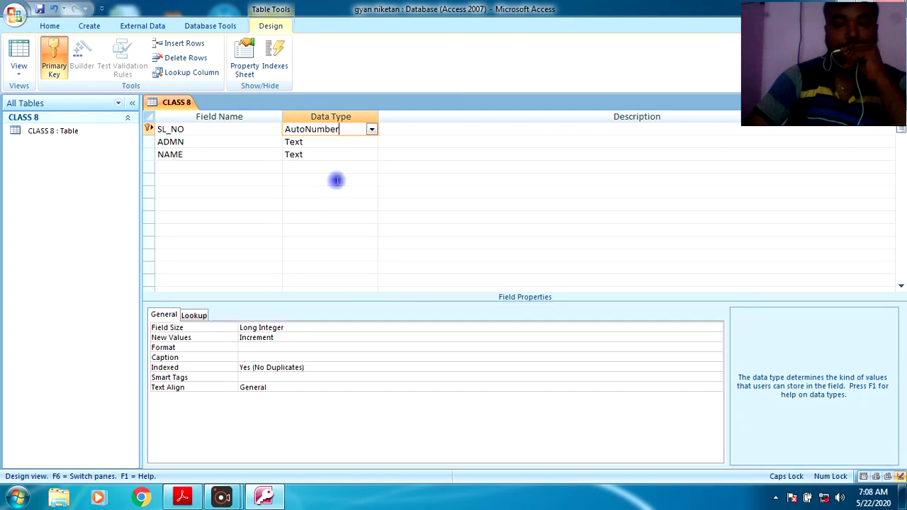
# - Make ADMN a Number field, leaving SL_NO as AutoNumber and NAME as Text
pyautogui.click(370, 131)
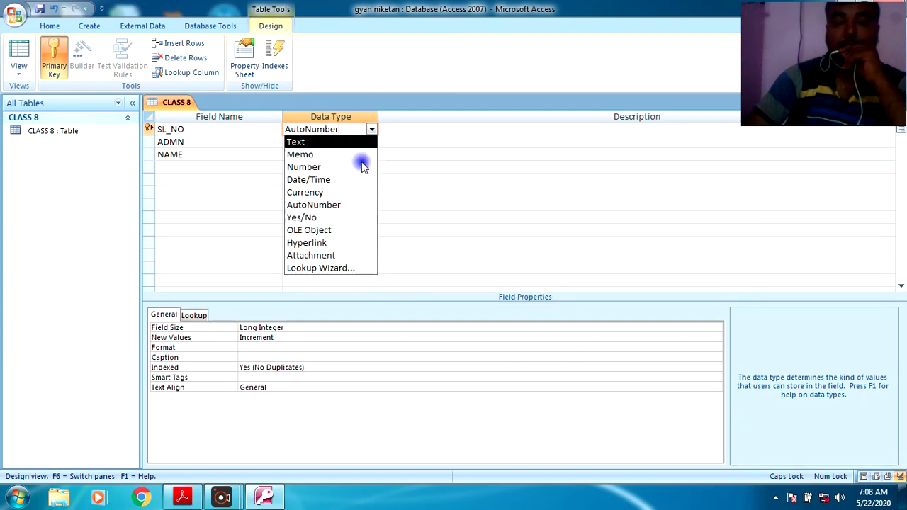
pyautogui.click(351, 206)
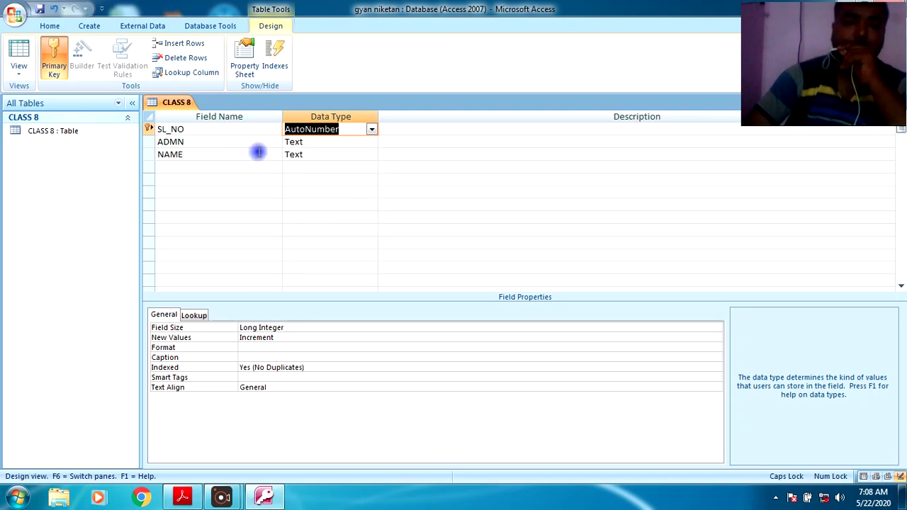
pyautogui.click(317, 144)
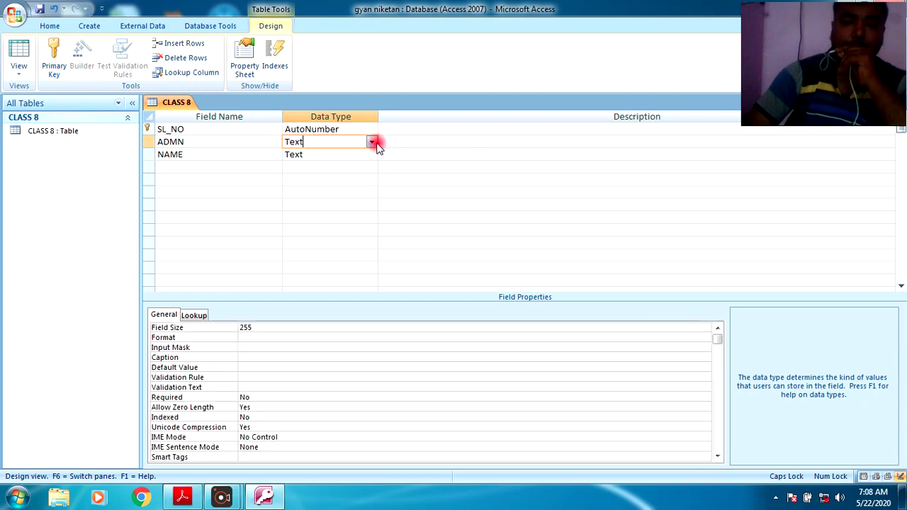
pyautogui.click(373, 141)
pyautogui.click(330, 180)
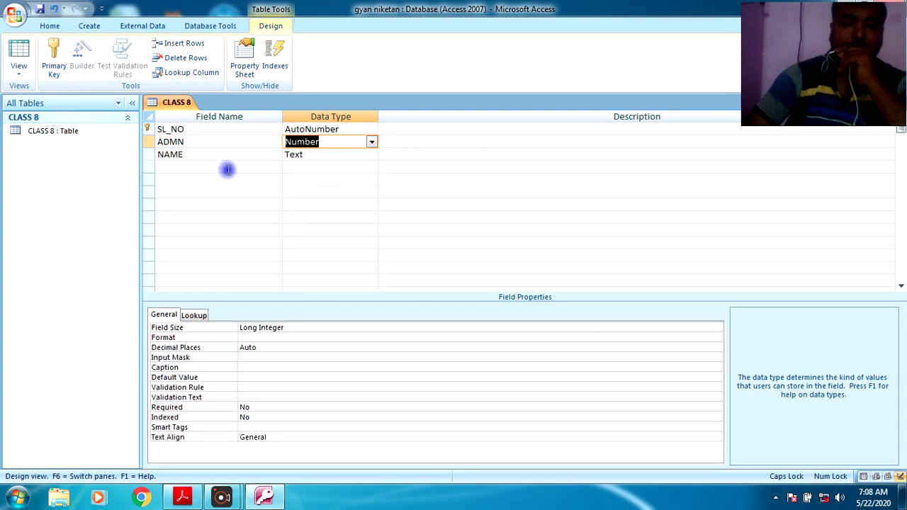
pyautogui.click(316, 157)
pyautogui.click(372, 154)
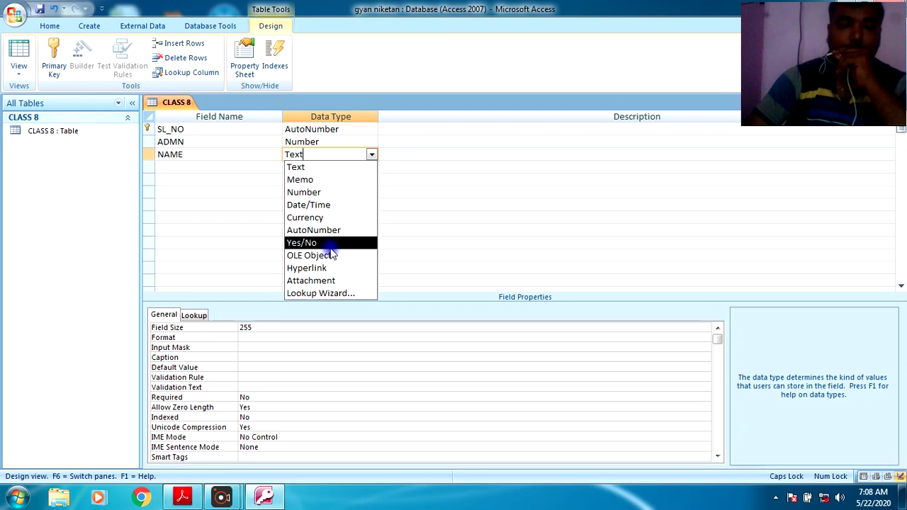
pyautogui.click(320, 170)
pyautogui.click(263, 166)
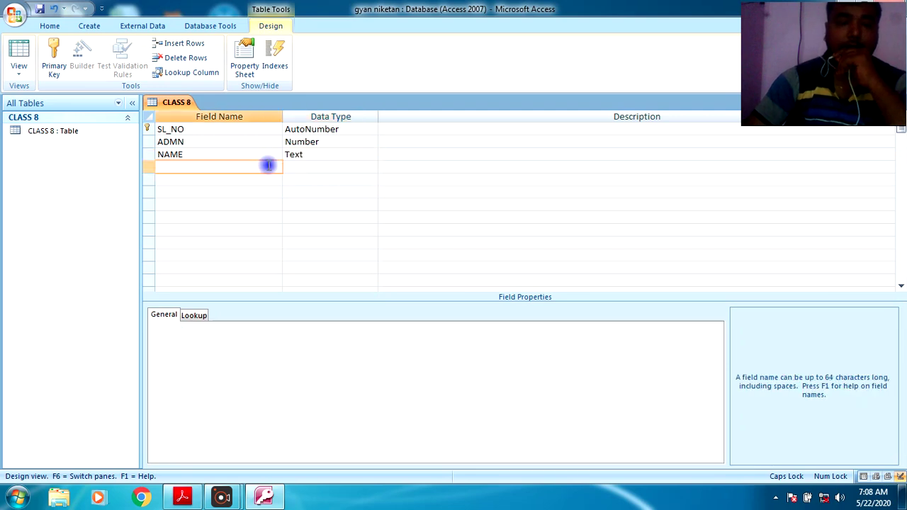
# - Add a CLASS field of type Text and a MALE field of type Yes/No
pyautogui.write('CLASS')
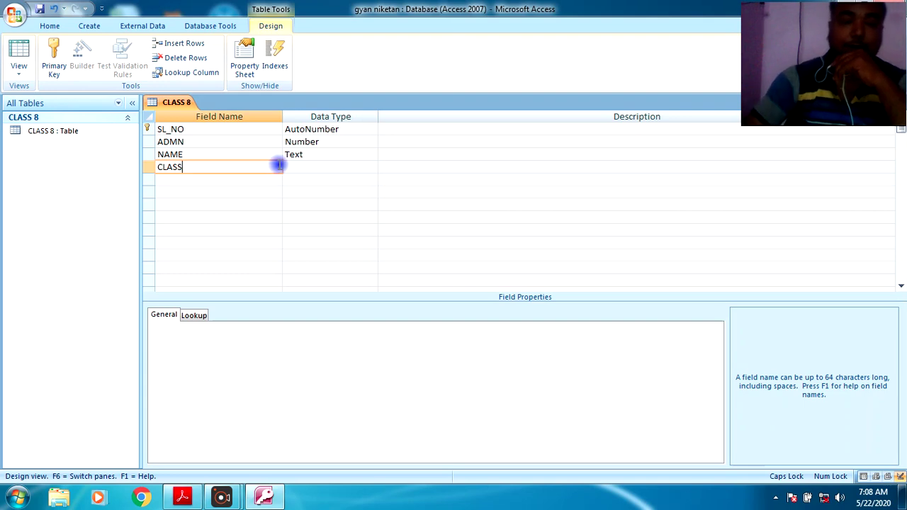
pyautogui.click(300, 168)
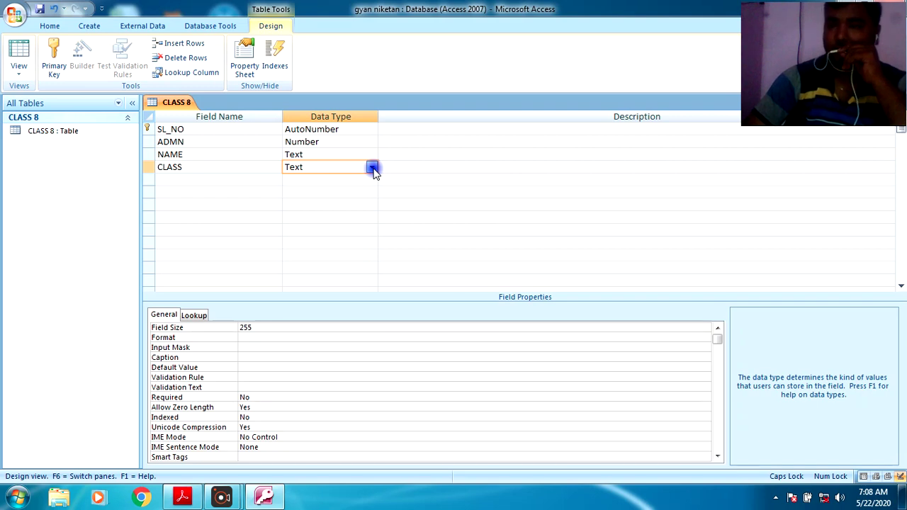
pyautogui.click(243, 175)
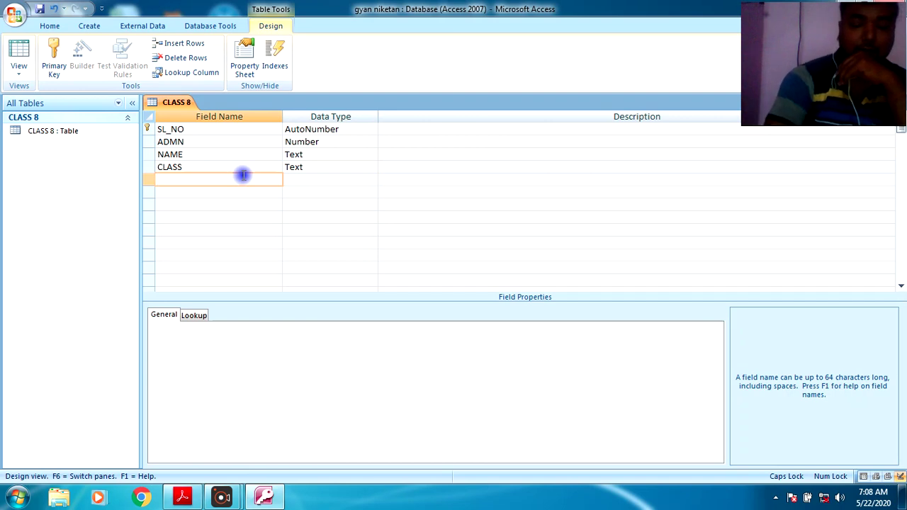
pyautogui.write('MALE')
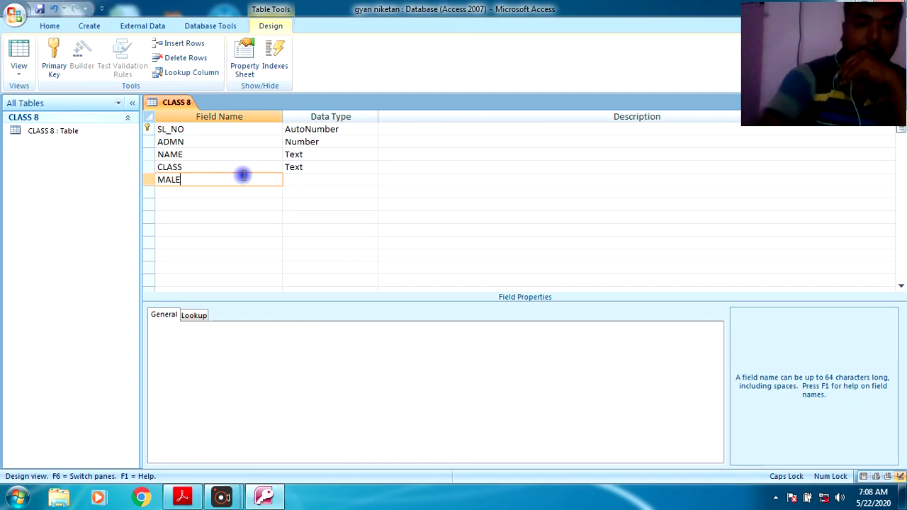
pyautogui.click(306, 179)
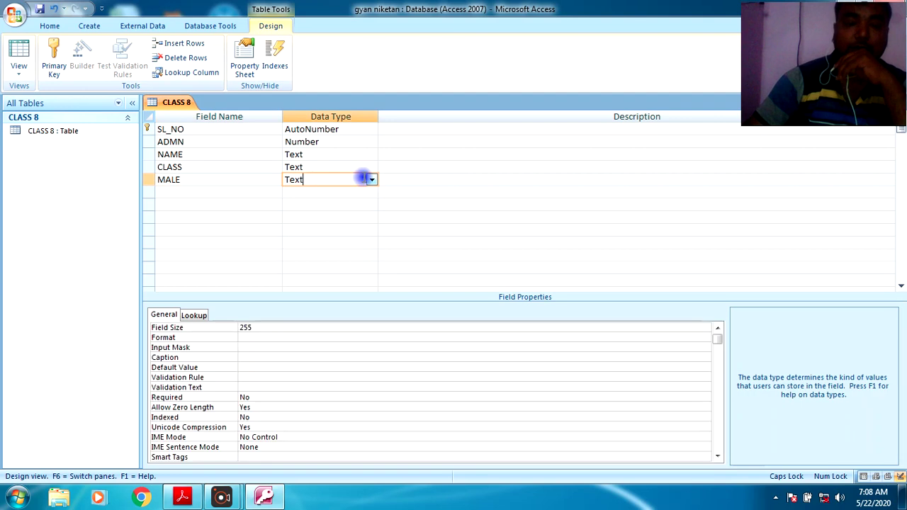
pyautogui.click(371, 180)
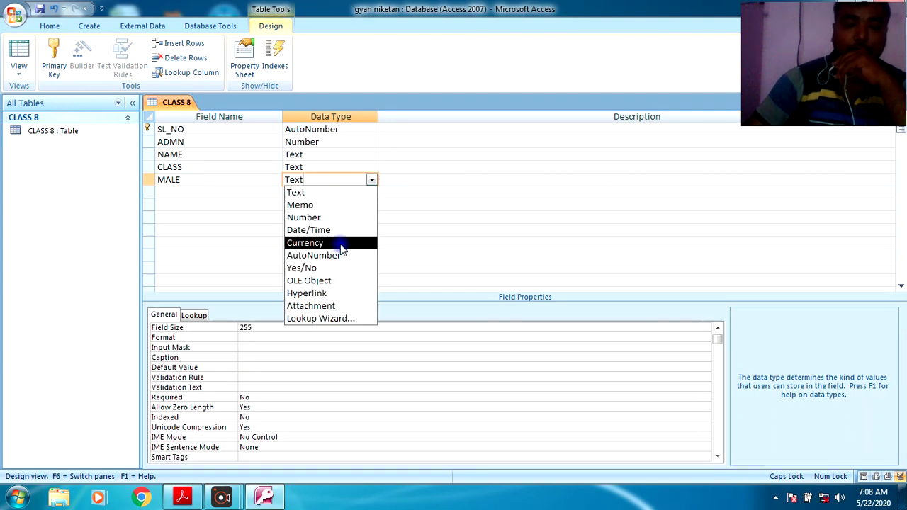
pyautogui.click(328, 267)
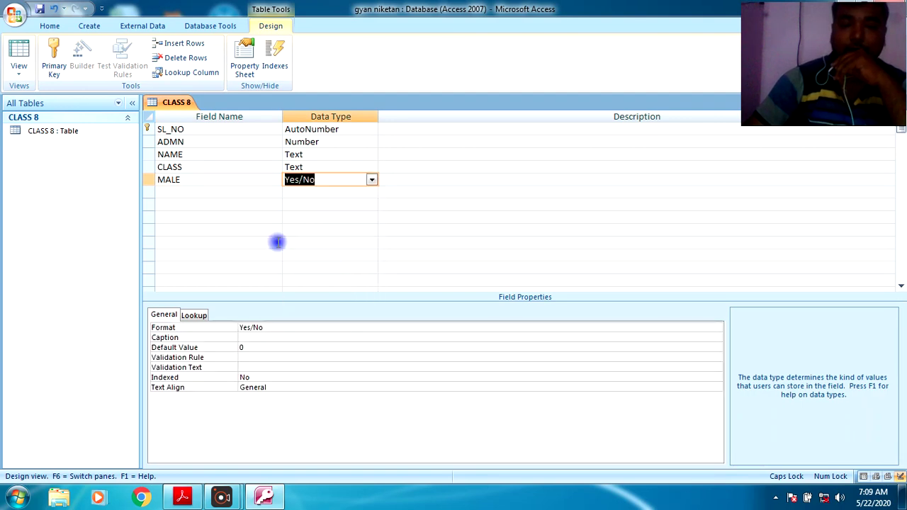
# - Add a DOB field below MALE and bring up its data type choices
pyautogui.click(210, 190)
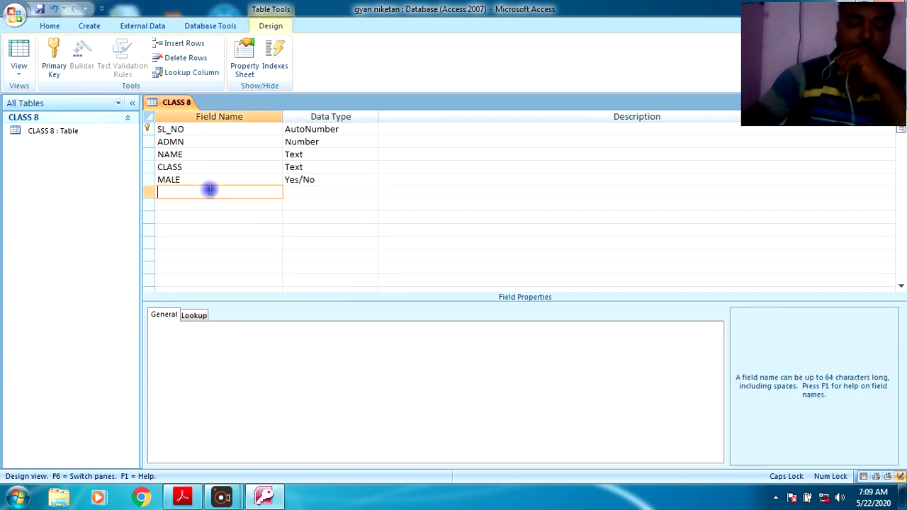
pyautogui.write('DOB')
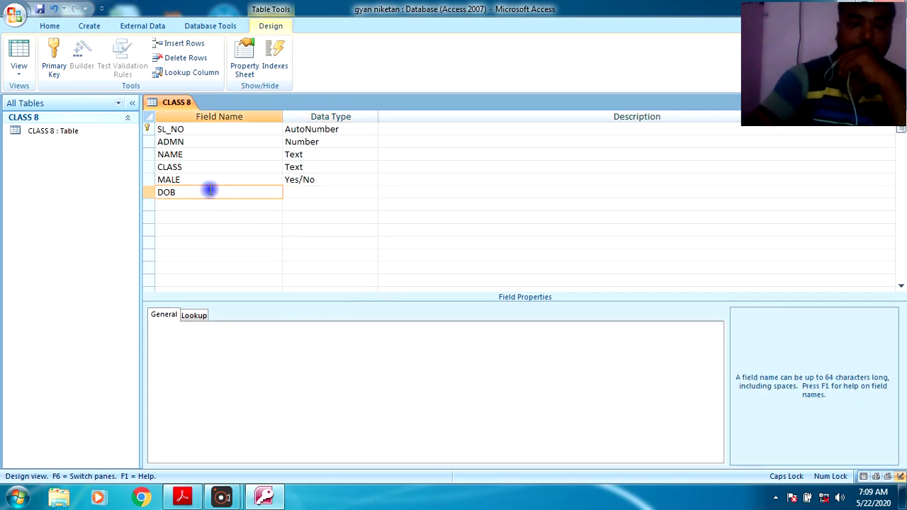
pyautogui.click(307, 192)
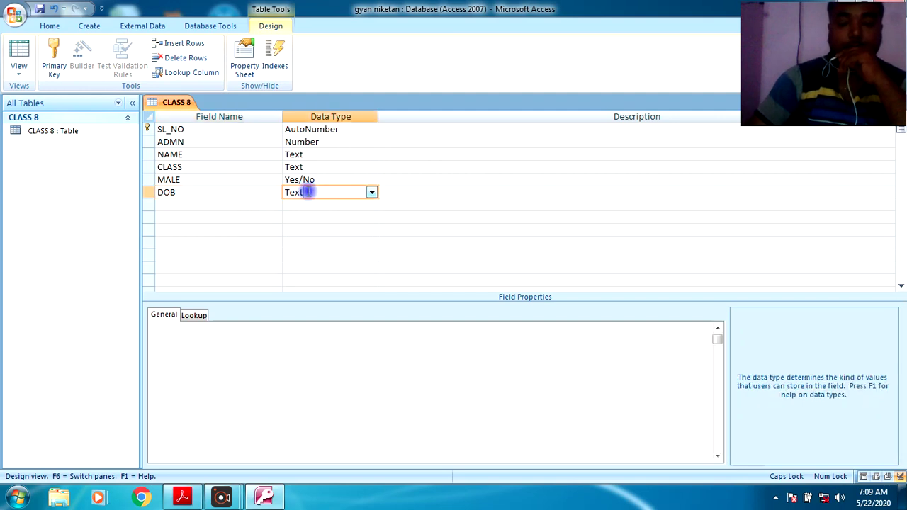
pyautogui.click(370, 192)
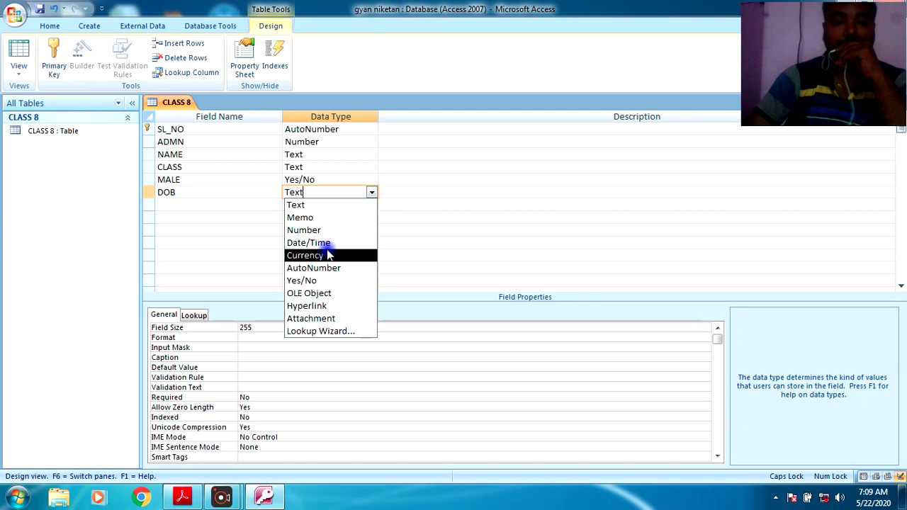
# - Make DOB a Date/Time field and add a PHOTO field of type Attachment
pyautogui.click(327, 244)
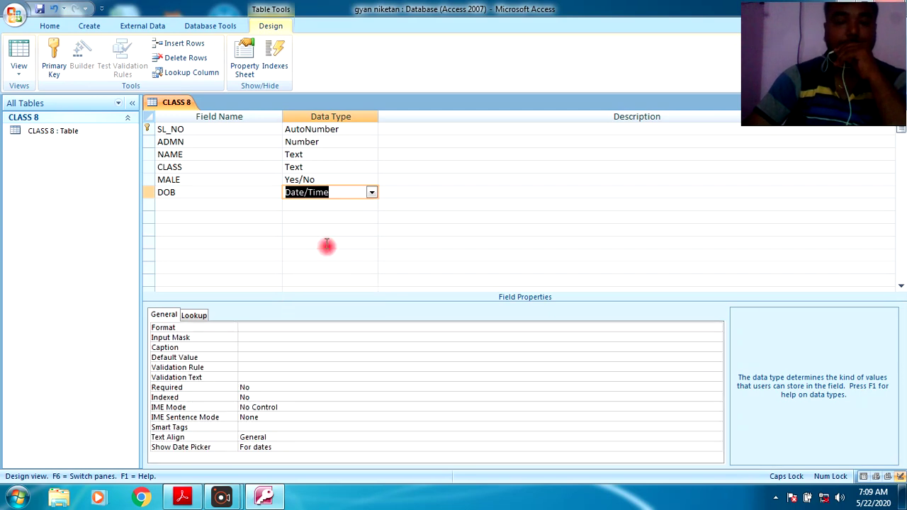
pyautogui.click(219, 202)
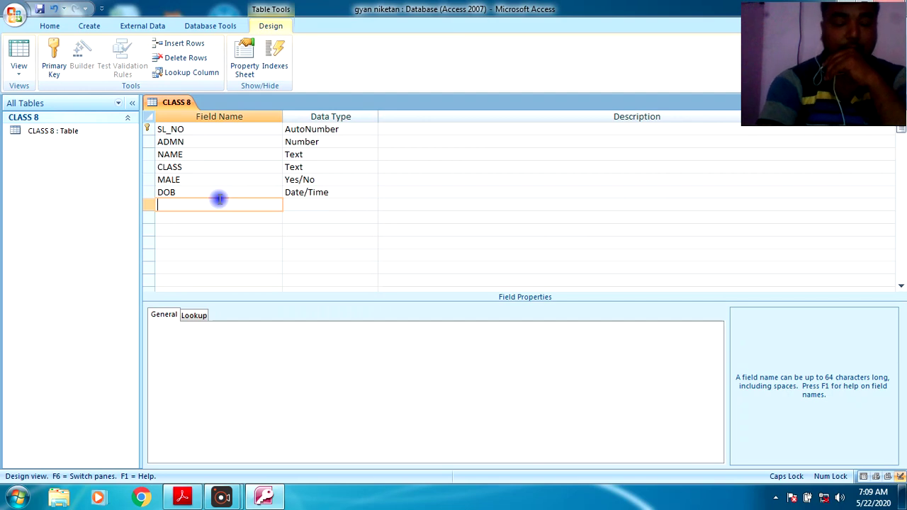
pyautogui.write('PH')
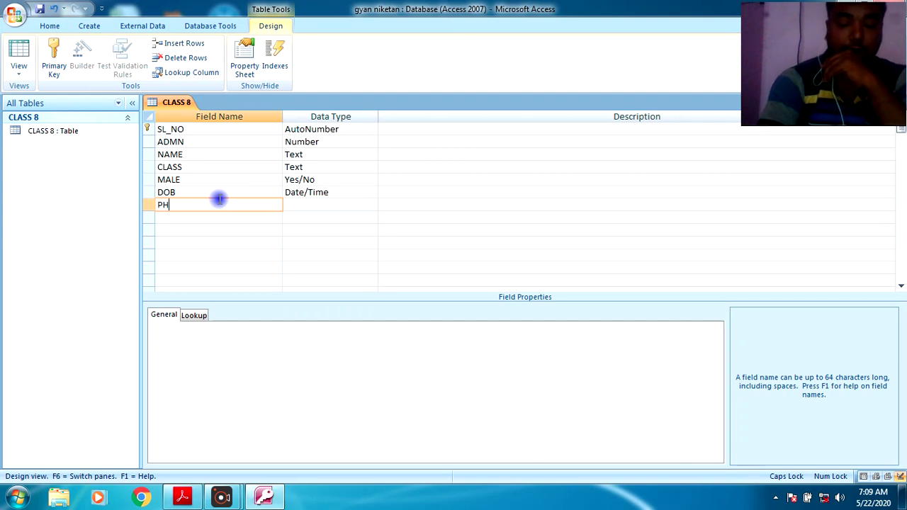
pyautogui.write('OTO')
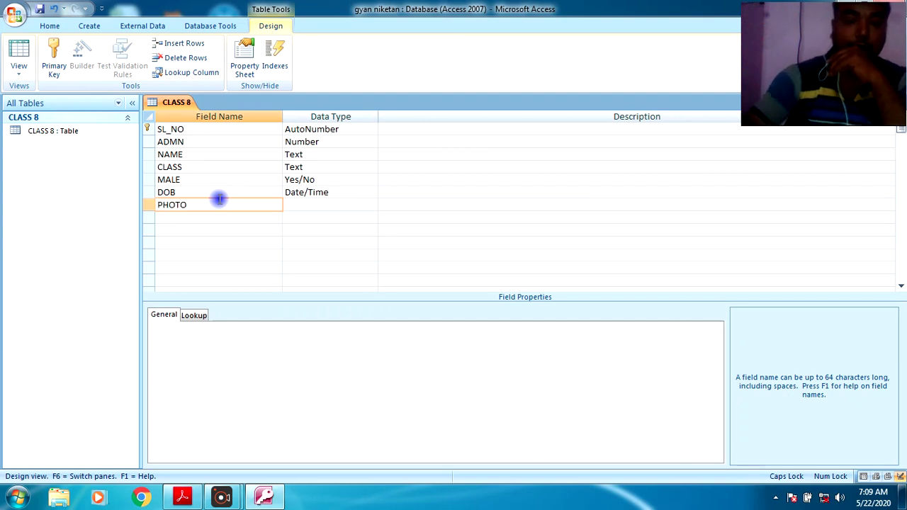
pyautogui.click(317, 203)
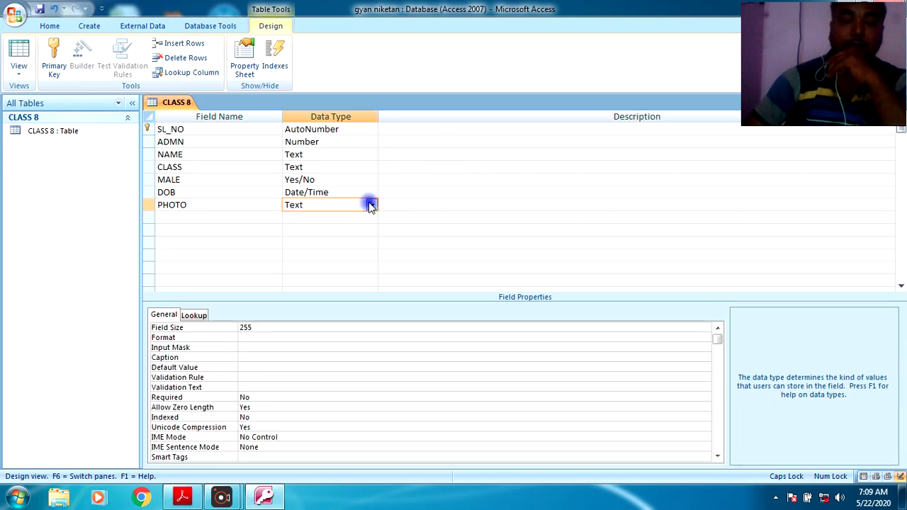
pyautogui.click(370, 205)
pyautogui.click(322, 331)
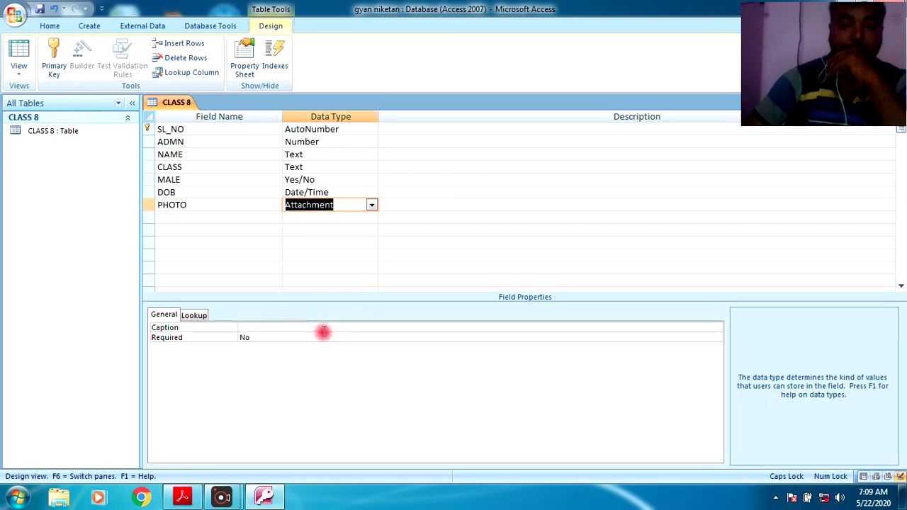
# - Add an EMAIL field of type Hyperlink
pyautogui.click(200, 216)
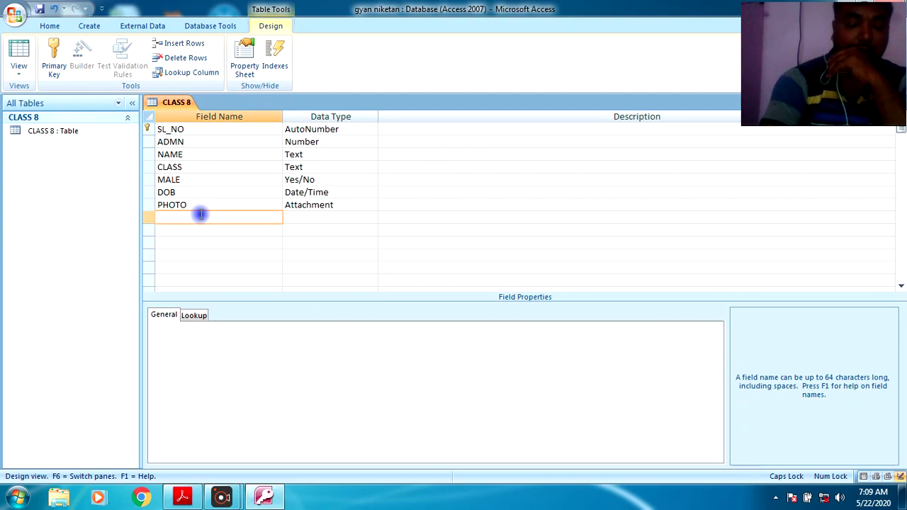
pyautogui.write('EMAIL')
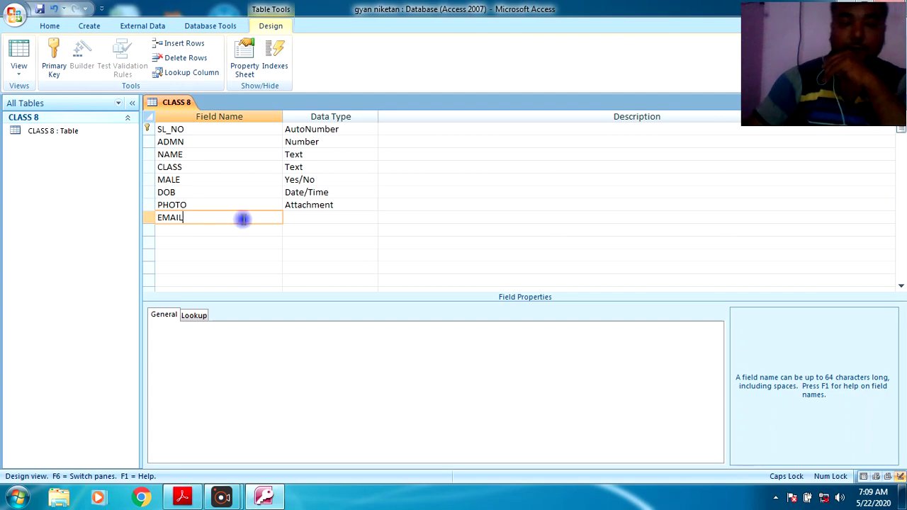
pyautogui.click(291, 216)
pyautogui.click(371, 217)
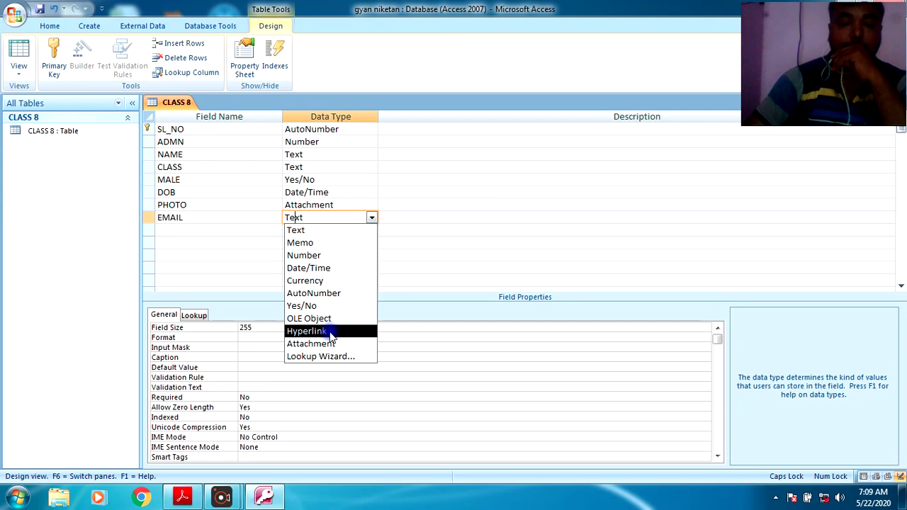
pyautogui.click(329, 334)
pyautogui.click(183, 229)
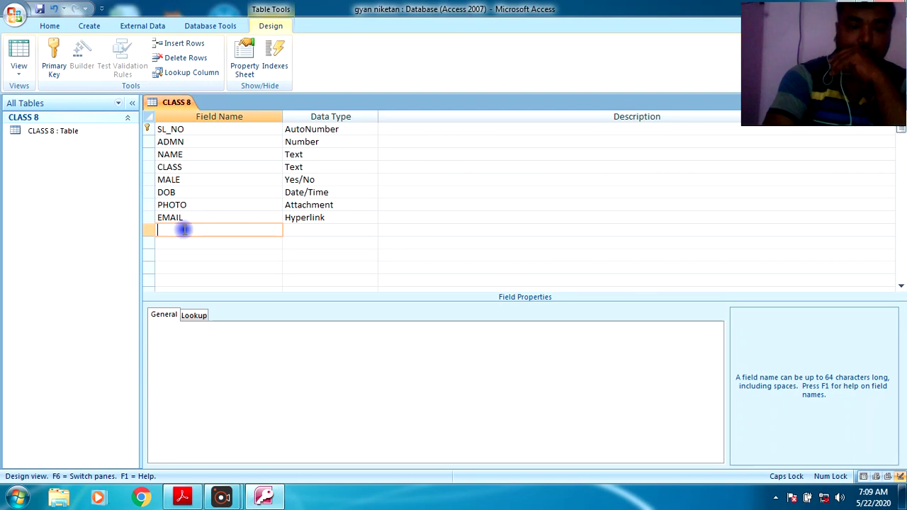
# - Switch CLASS 8 to Datasheet view, saving the table design when prompted
pyautogui.click(21, 78)
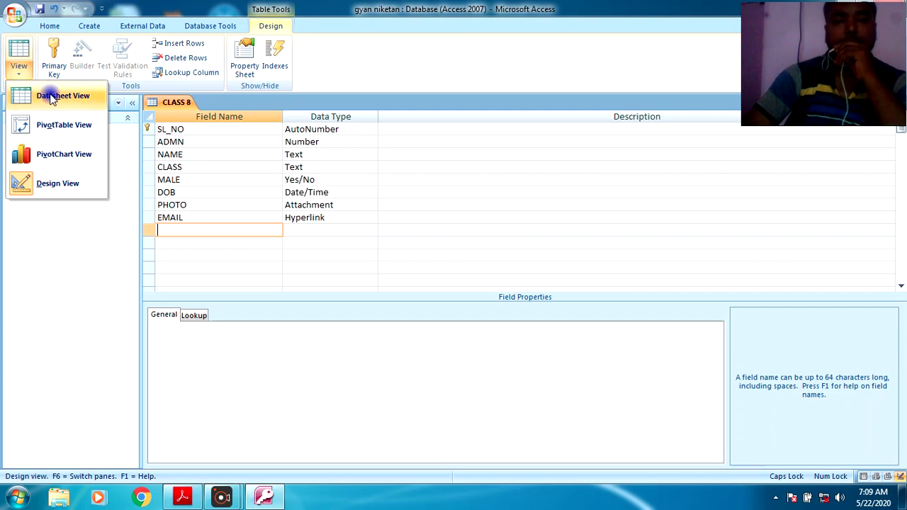
pyautogui.click(48, 96)
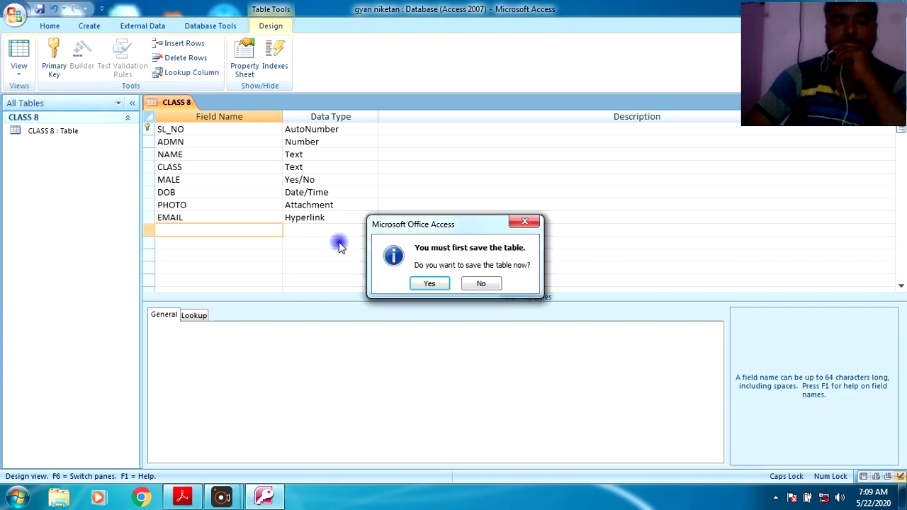
pyautogui.click(428, 284)
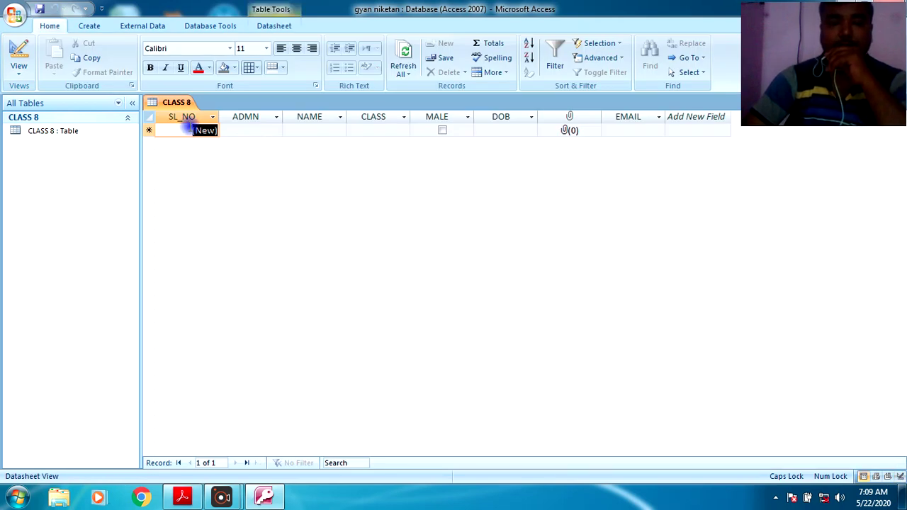
# - Enter record 1 with ADMN 1234, the student's name, CLASS 8A and MALE ticked
pyautogui.click(192, 130)
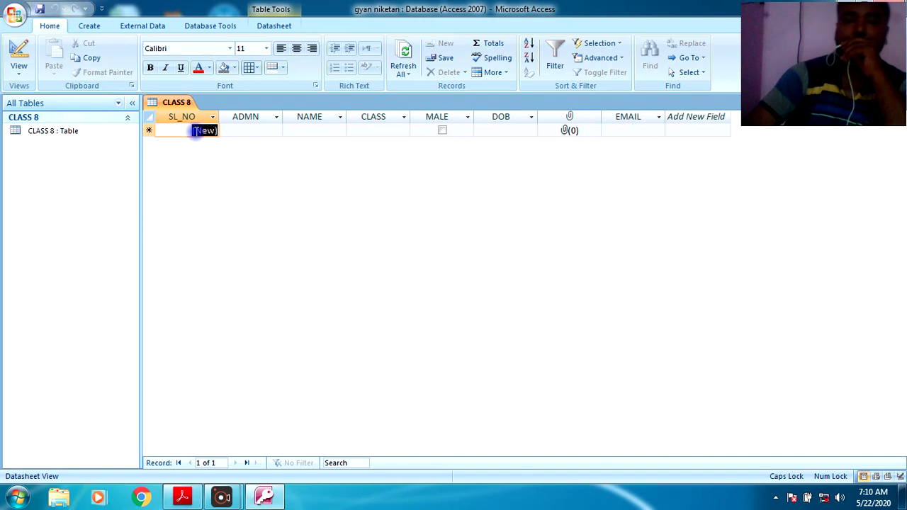
pyautogui.click(241, 130)
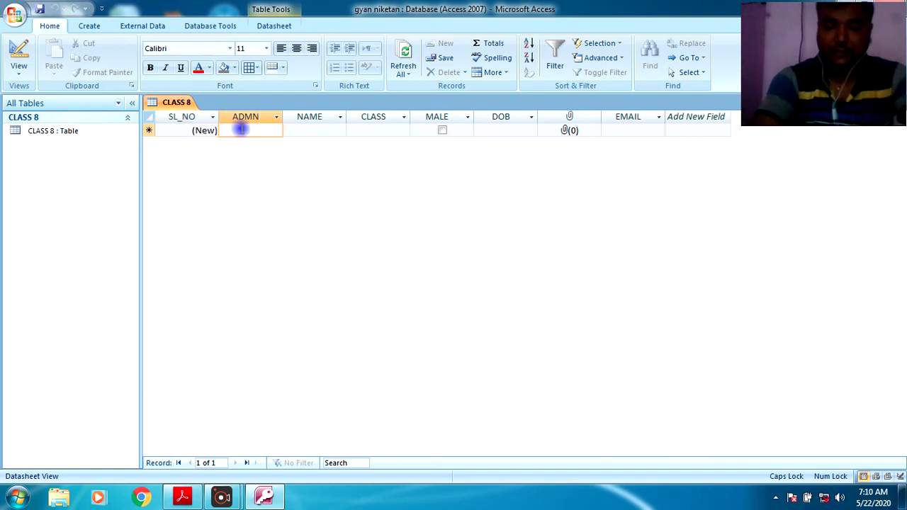
pyautogui.write('1234')
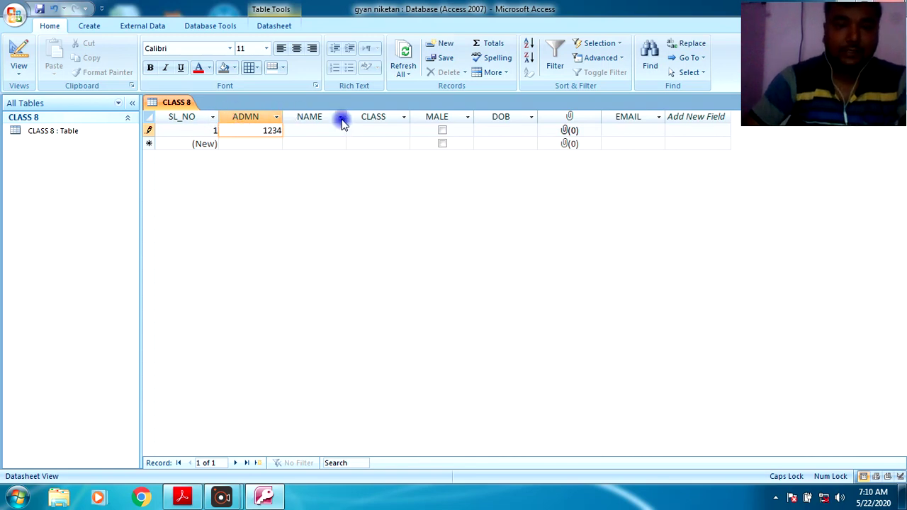
pyautogui.moveTo(347, 118); pyautogui.dragTo(386, 120)
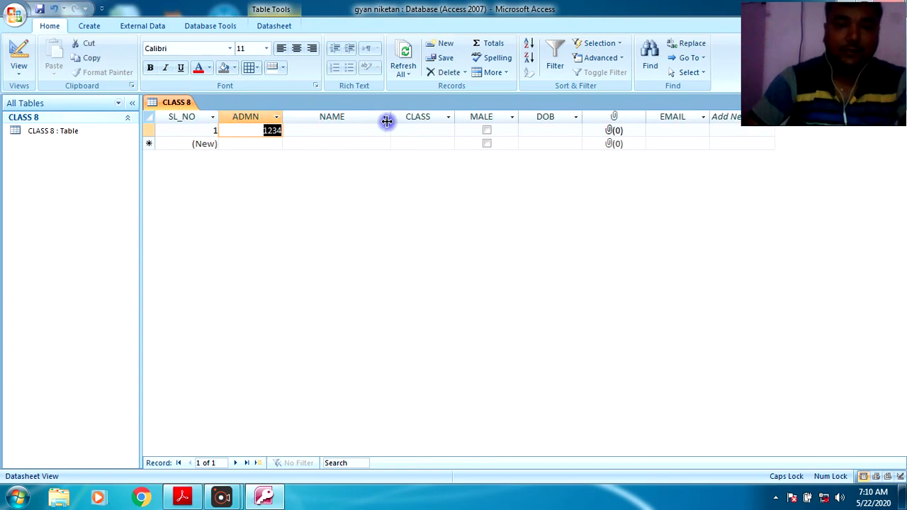
pyautogui.click(365, 128)
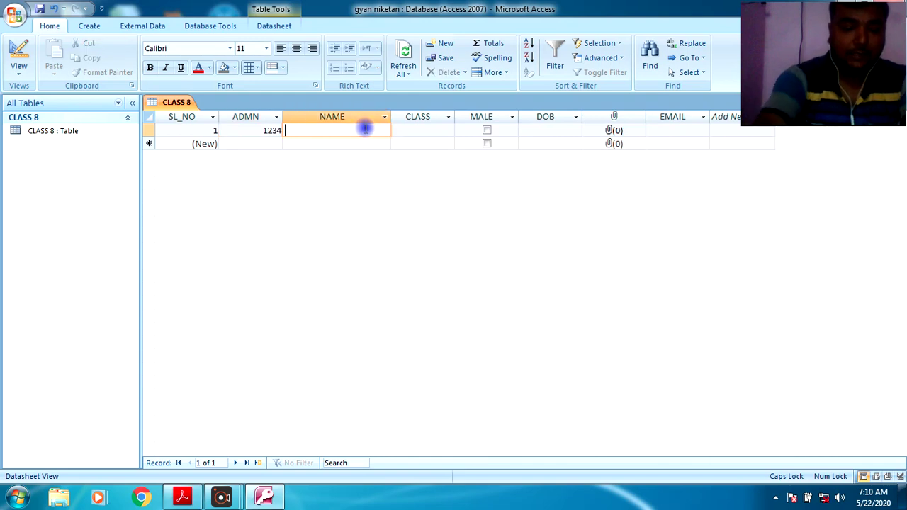
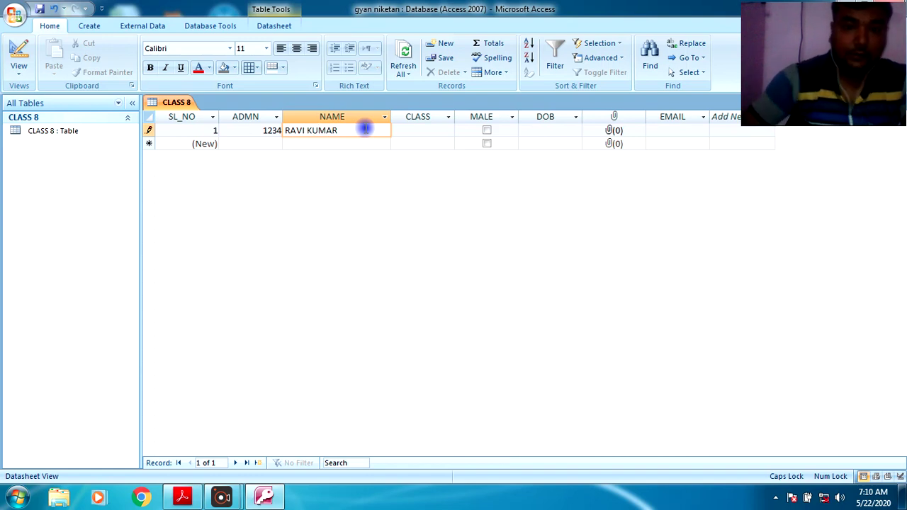
pyautogui.click(416, 130)
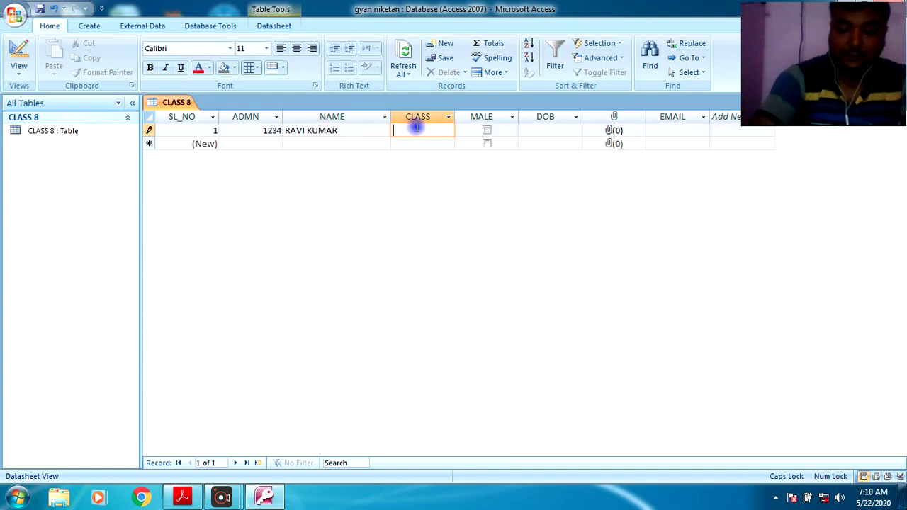
pyautogui.write('8A')
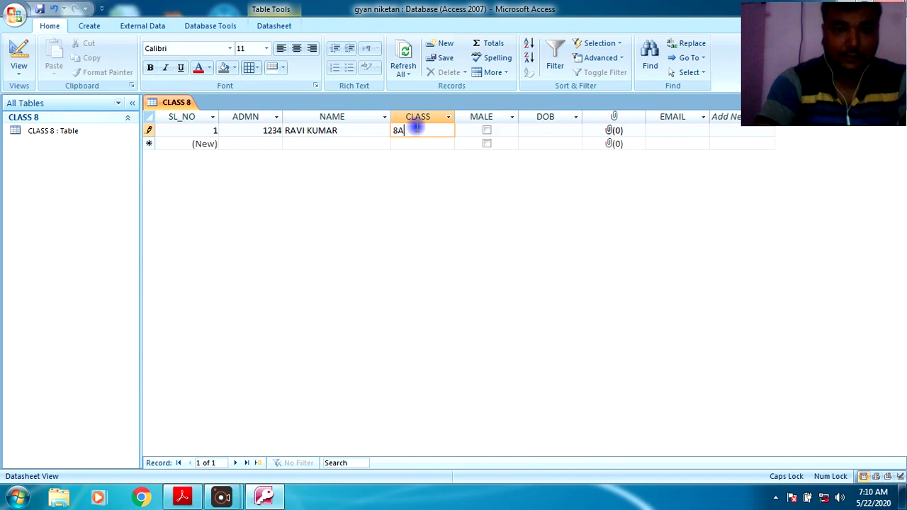
pyautogui.click(488, 131)
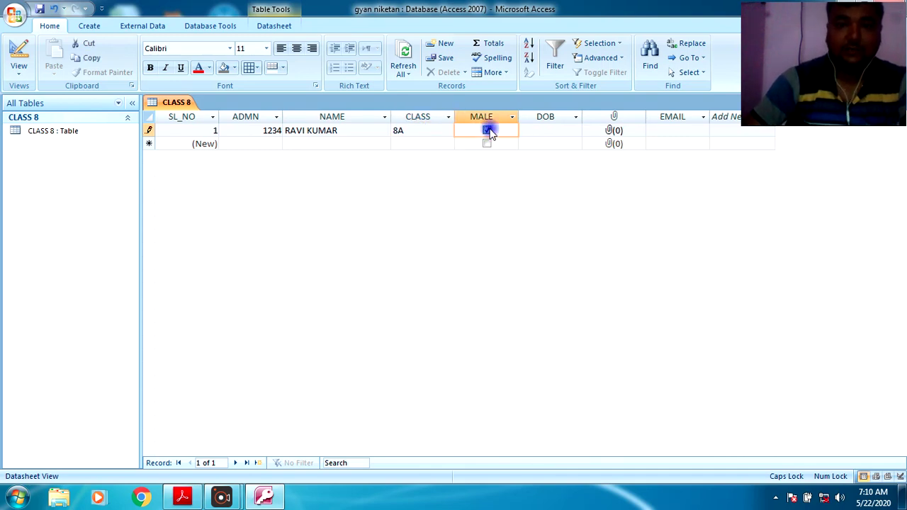
pyautogui.click(546, 131)
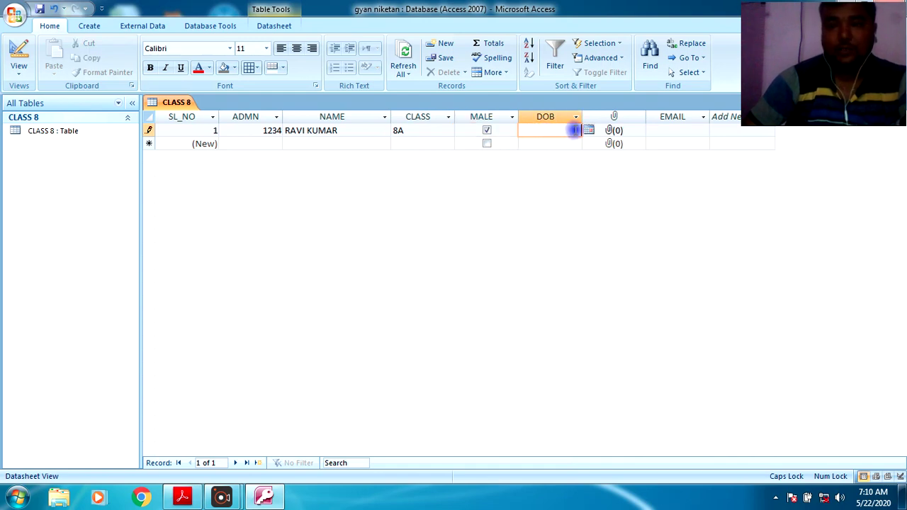
# - Enter 1/10/1990 as the first student's DOB using the date picker
pyautogui.click(589, 131)
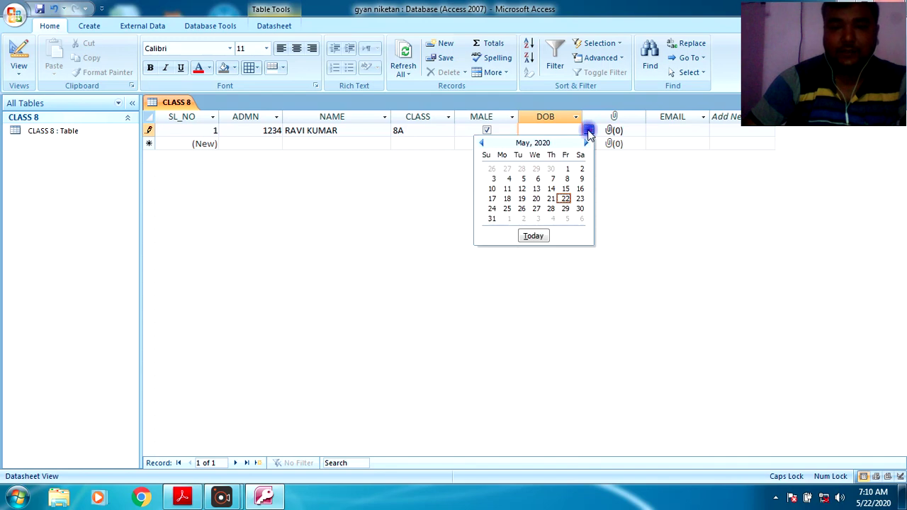
pyautogui.click(482, 143)
pyautogui.click(481, 143)
pyautogui.click(481, 143)
pyautogui.click(482, 143)
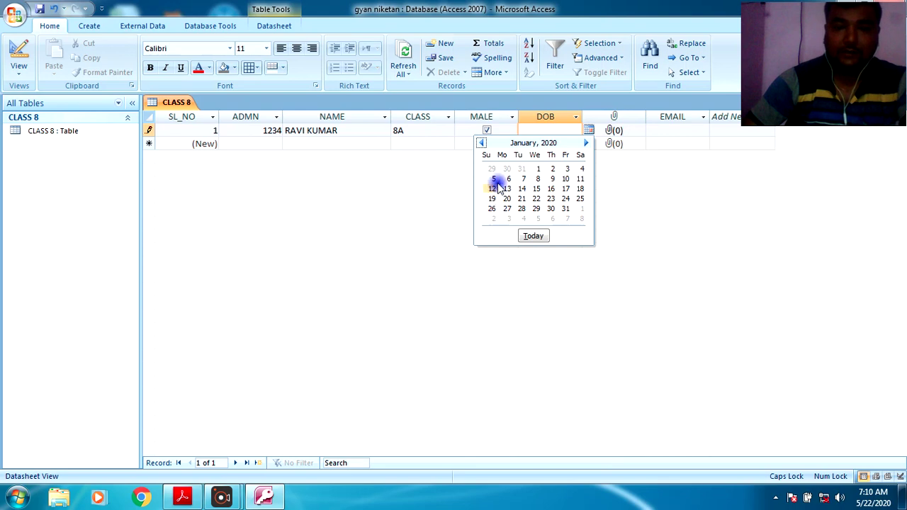
pyautogui.click(567, 178)
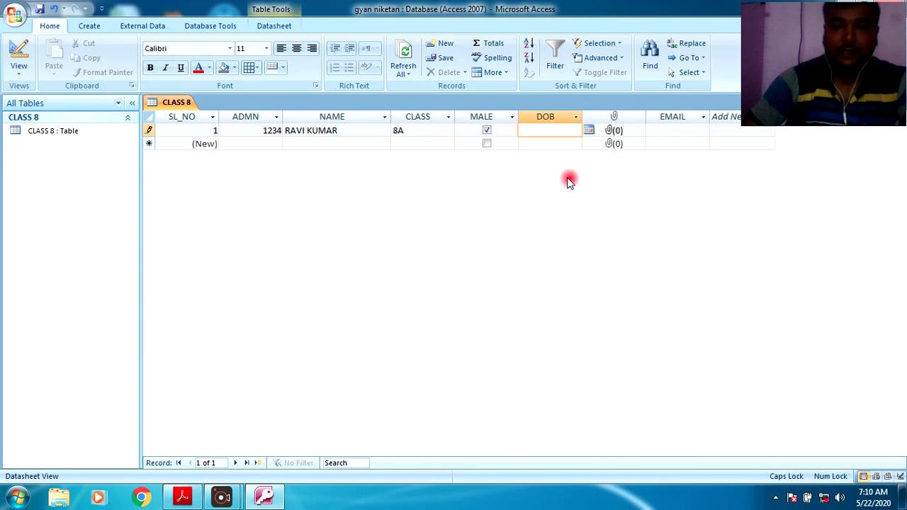
pyautogui.press('BackSpace')
pyautogui.press('BackSpace')
pyautogui.press('BackSpace')
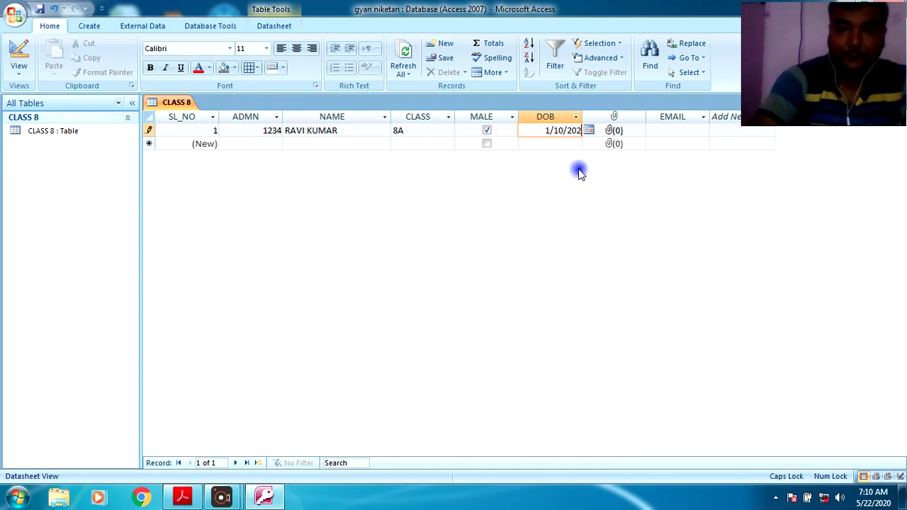
pyautogui.press('BackSpace')
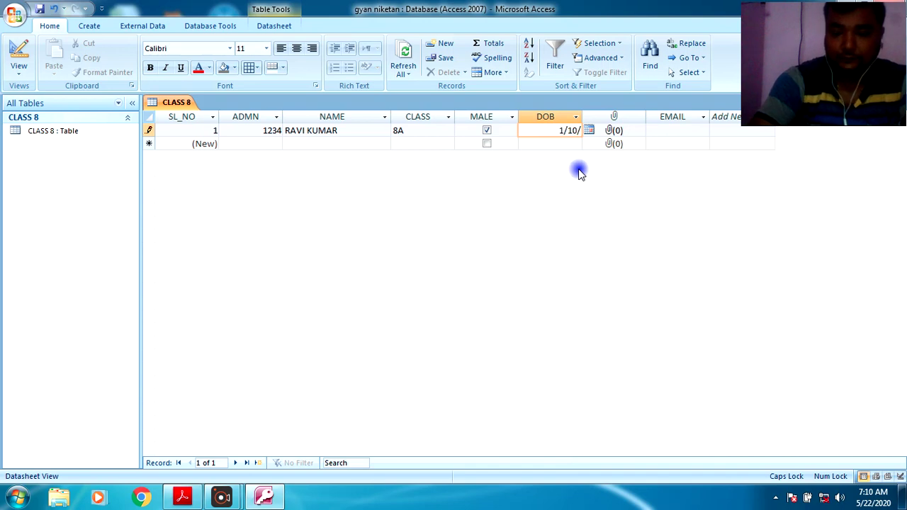
pyautogui.write('199')
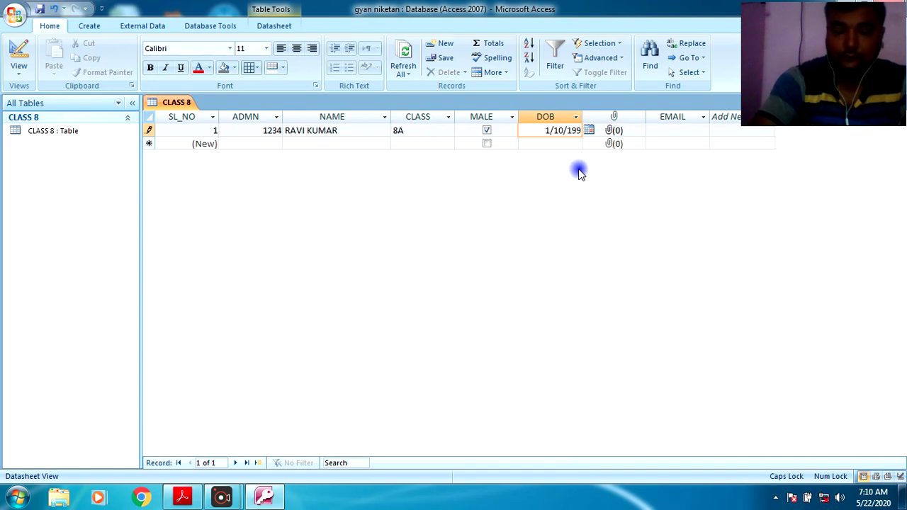
pyautogui.write('0')
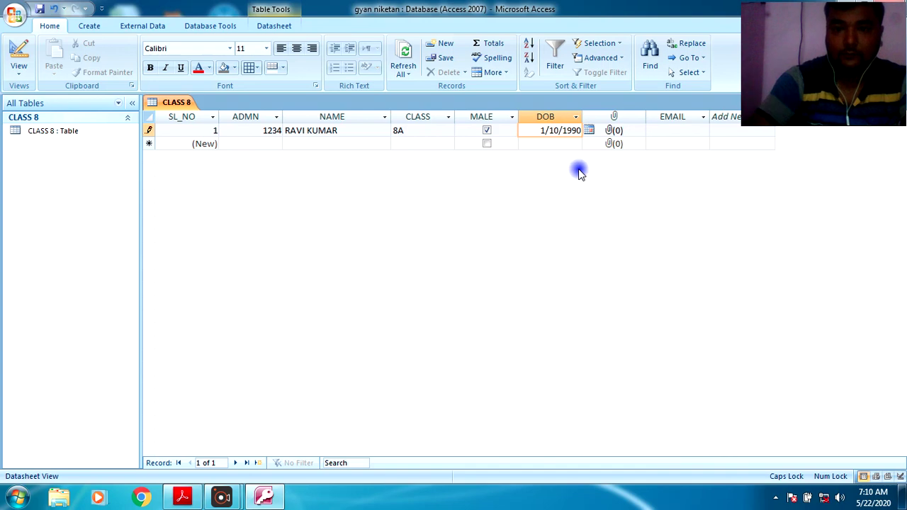
pyautogui.click(622, 132)
# - Attach Jellyfish.jpg from Sample Pictures to the first record's PHOTO field
pyautogui.rightClick(622, 133)
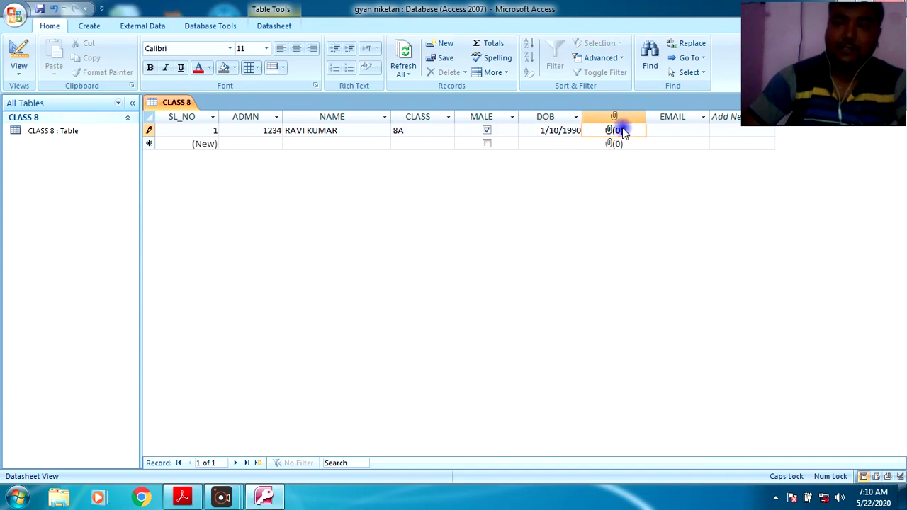
pyautogui.rightClick(623, 133)
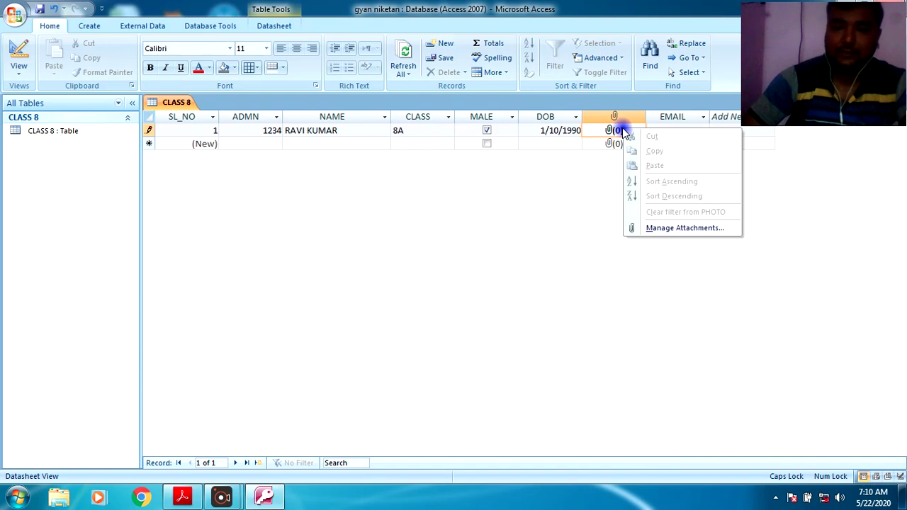
pyautogui.rightClick(616, 133)
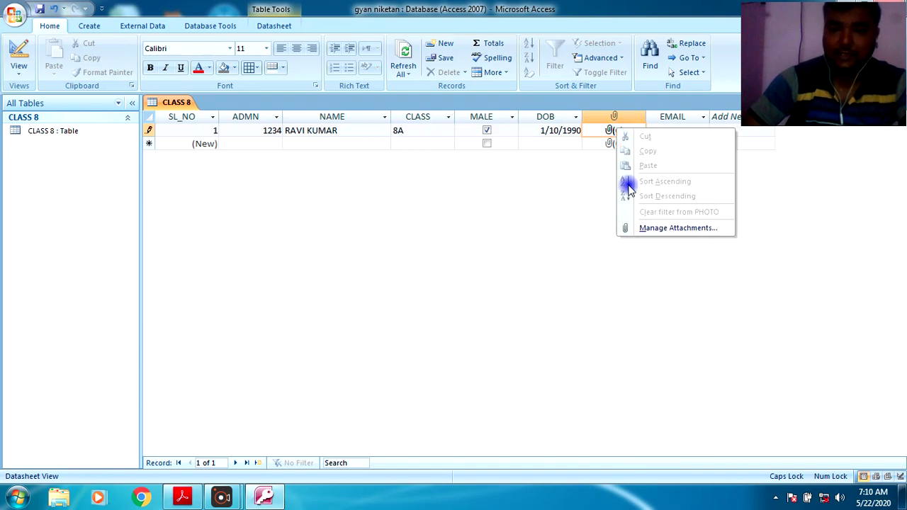
pyautogui.click(653, 229)
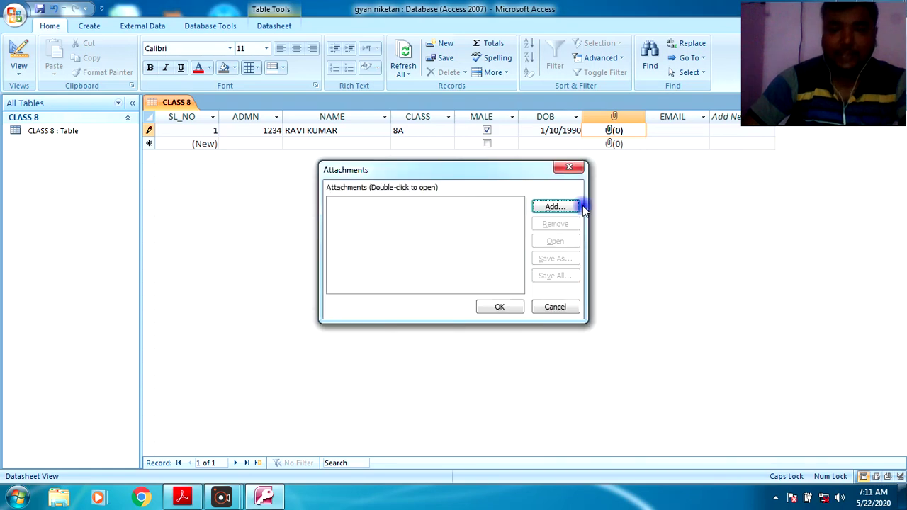
pyautogui.click(576, 207)
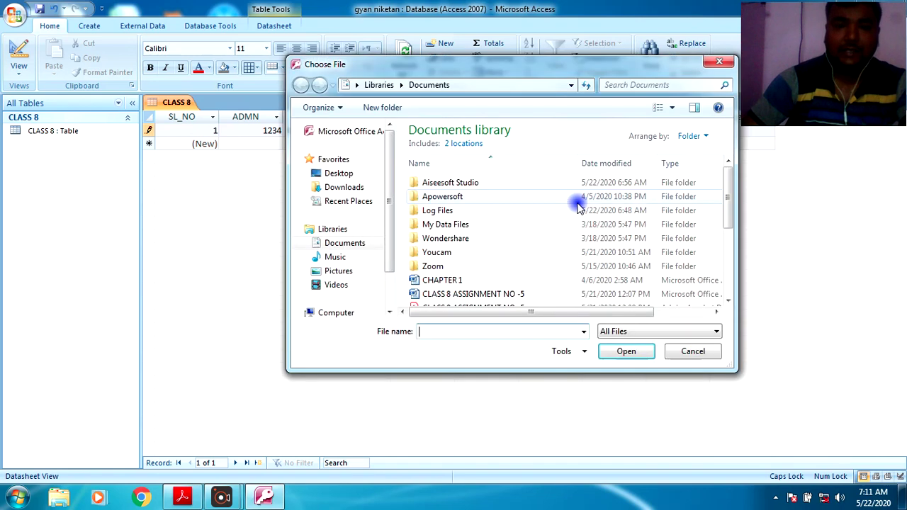
pyautogui.click(338, 272)
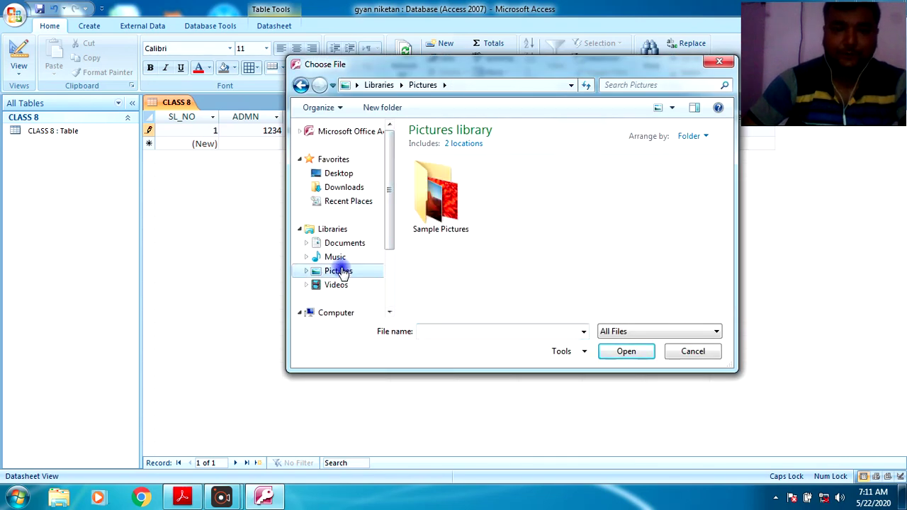
pyautogui.doubleClick(432, 203)
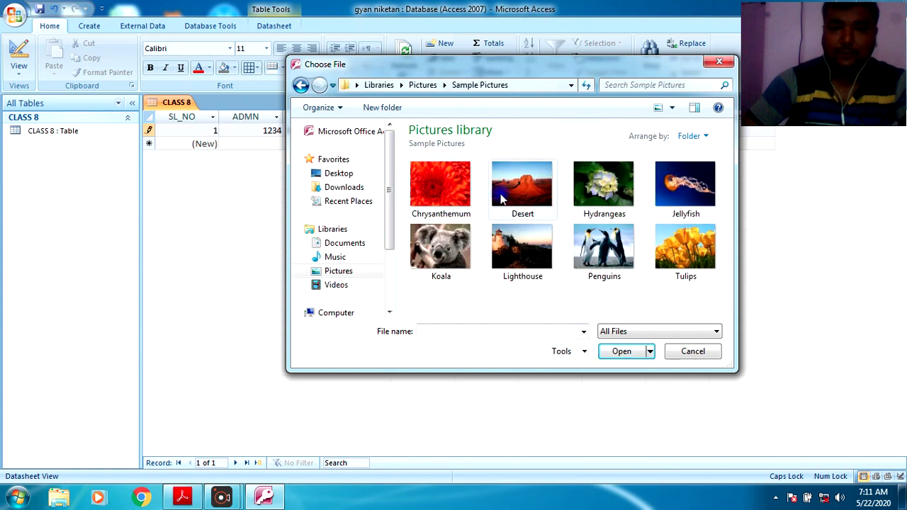
pyautogui.click(675, 197)
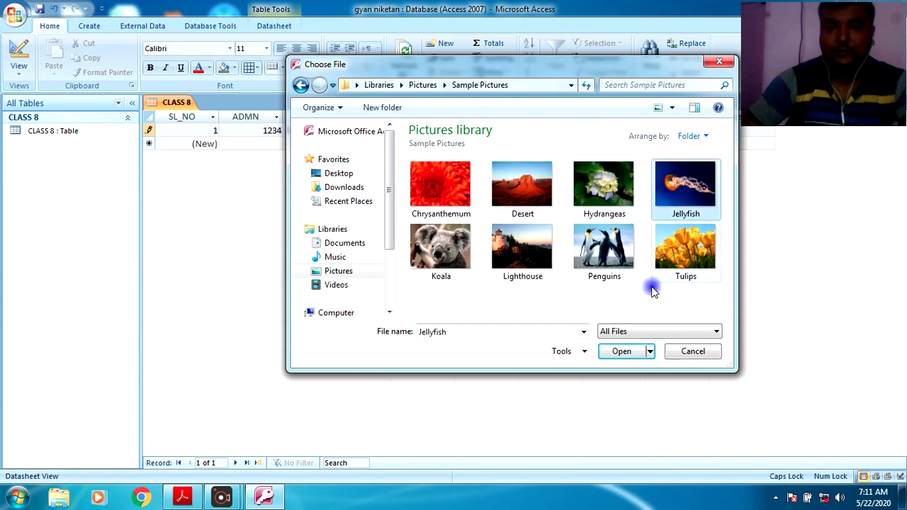
pyautogui.click(622, 352)
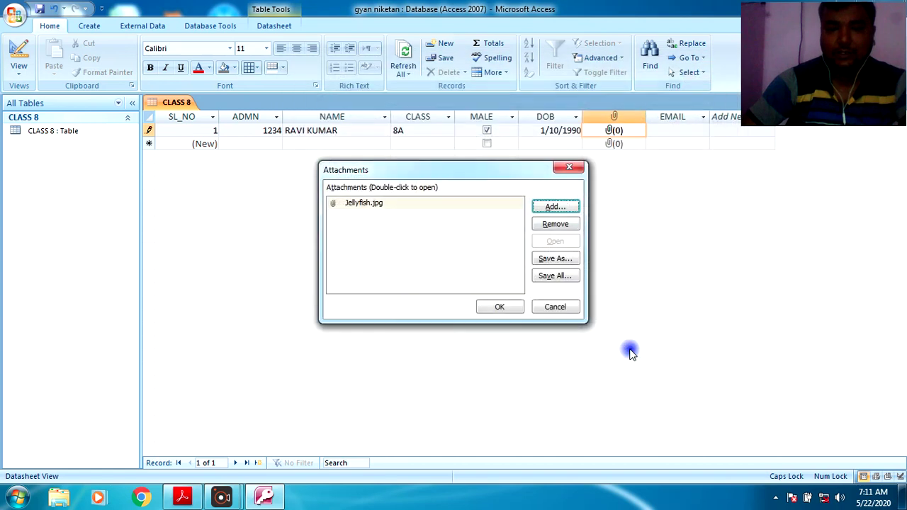
pyautogui.click(506, 308)
pyautogui.click(616, 132)
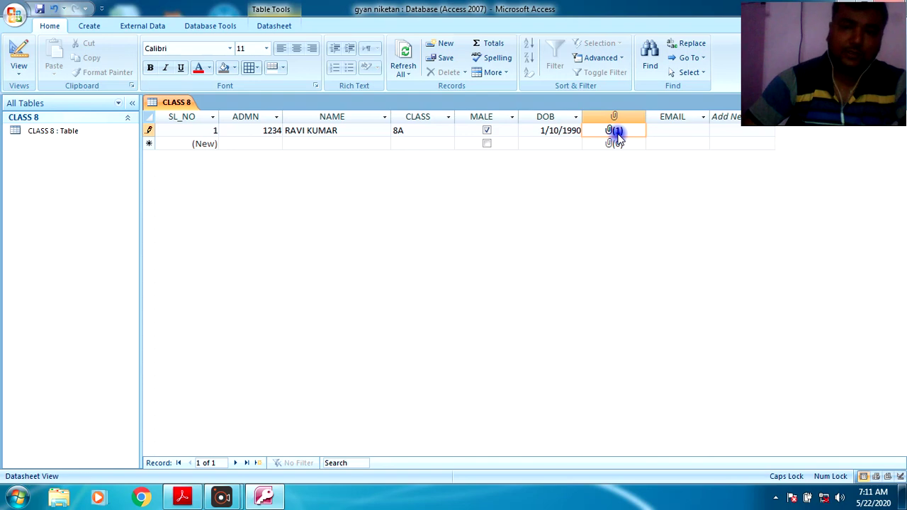
pyautogui.doubleClick(617, 134)
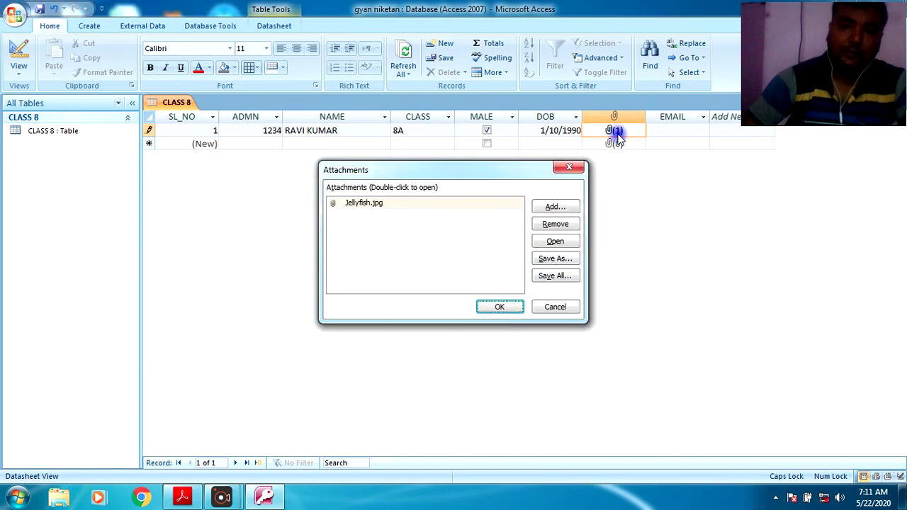
pyautogui.click(553, 242)
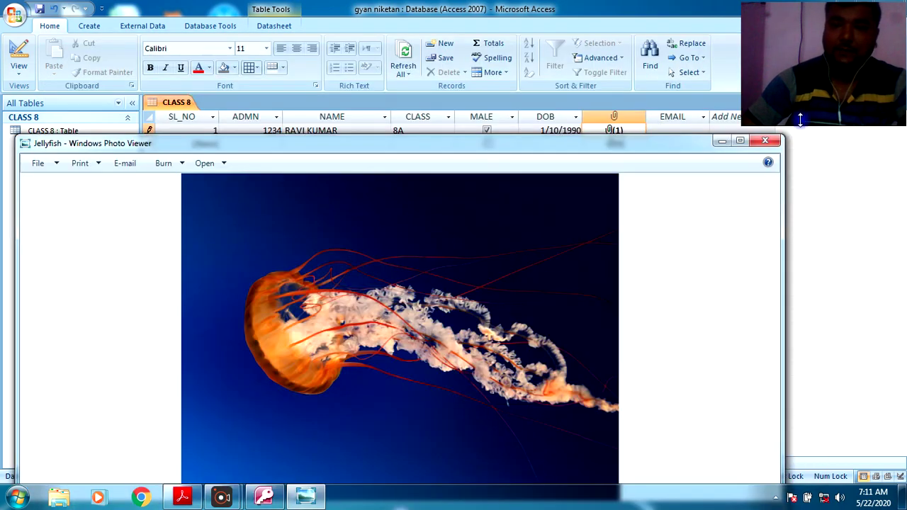
pyautogui.click(776, 144)
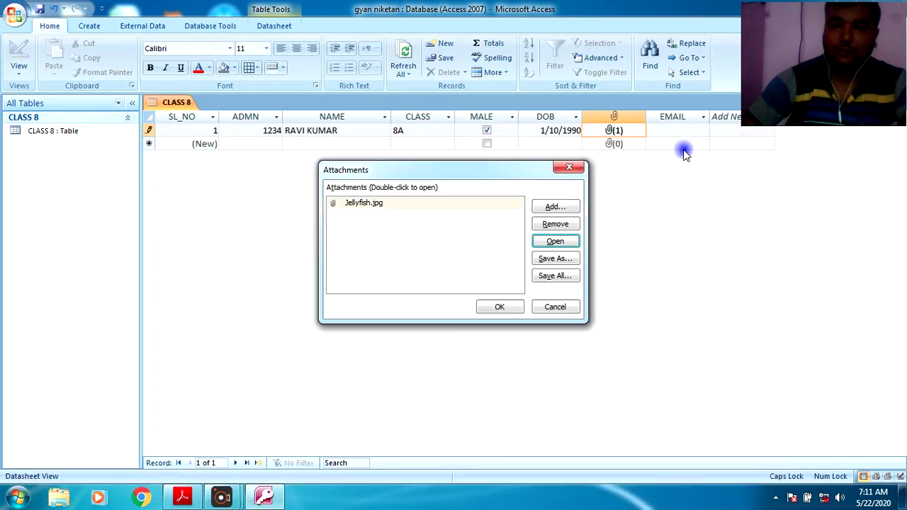
pyautogui.click(575, 166)
pyautogui.click(674, 130)
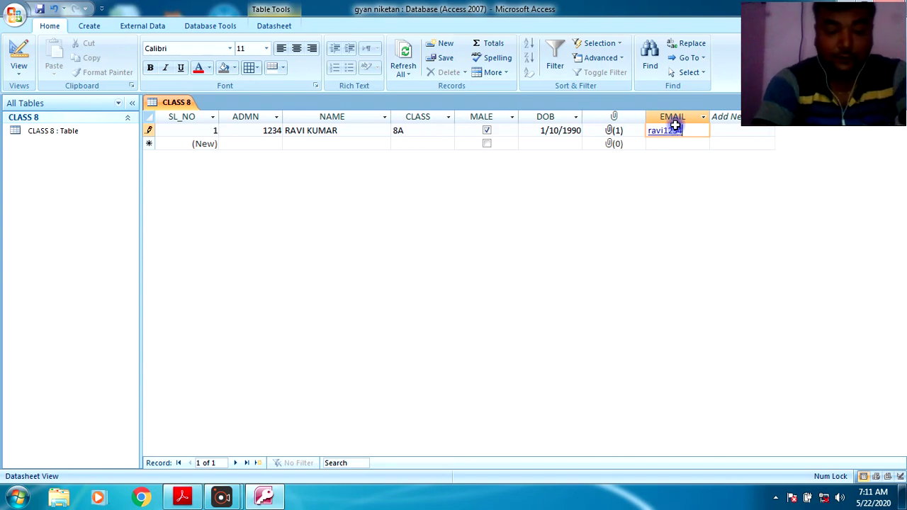
# - Complete the student's gmail.com e-mail address and widen the EMAIL column to fit it
pyautogui.write('g')
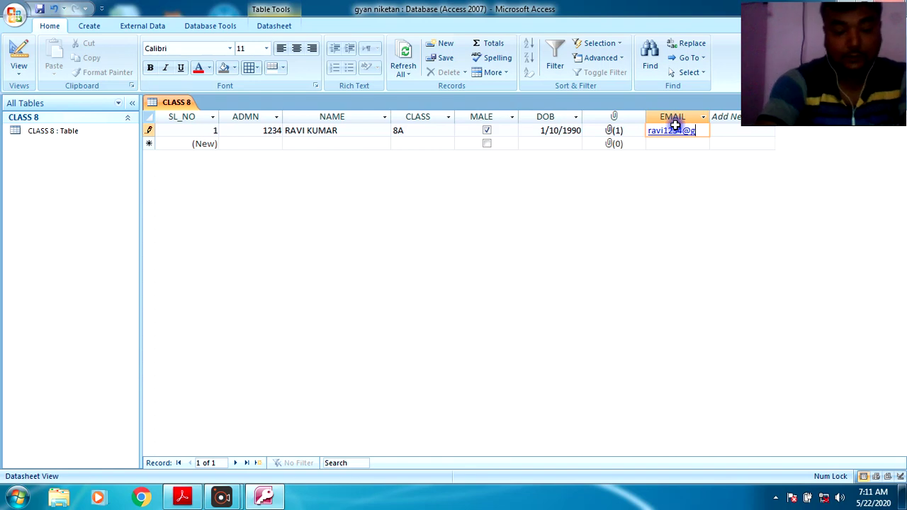
pyautogui.write('mail')
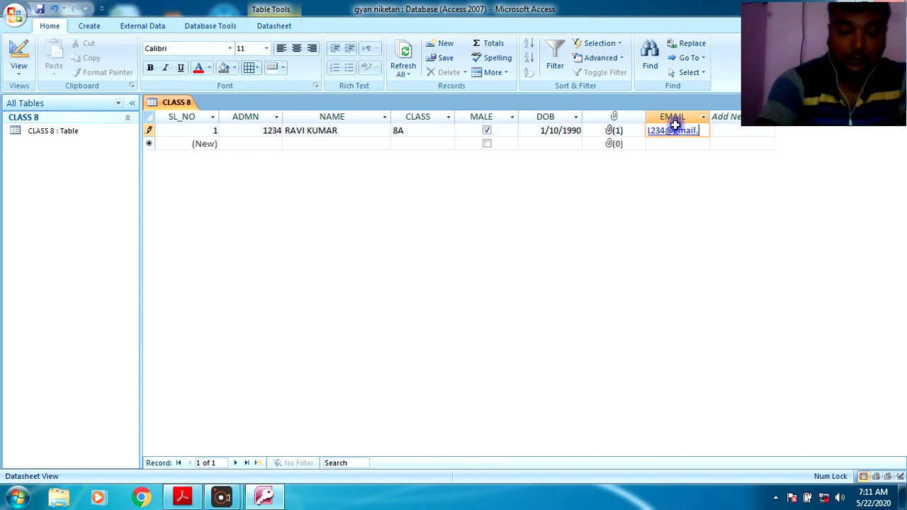
pyautogui.write('.com')
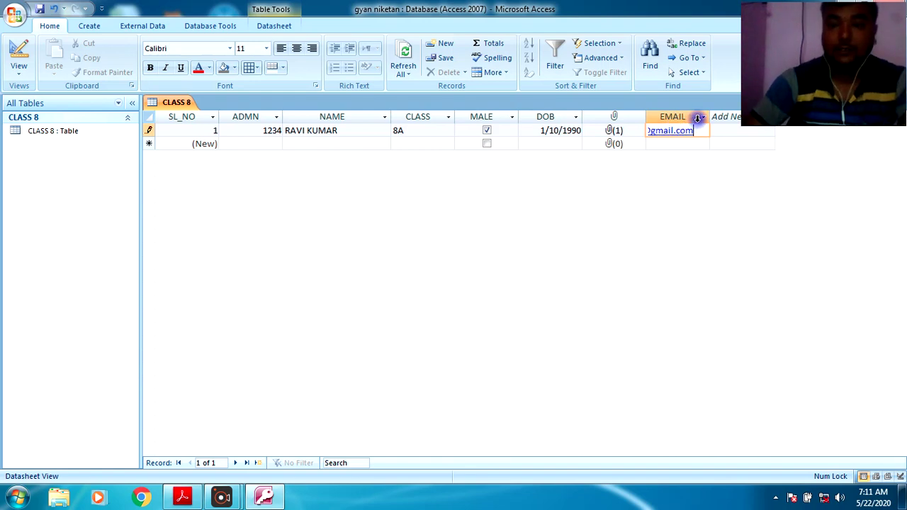
pyautogui.moveTo(709, 116); pyautogui.dragTo(772, 118)
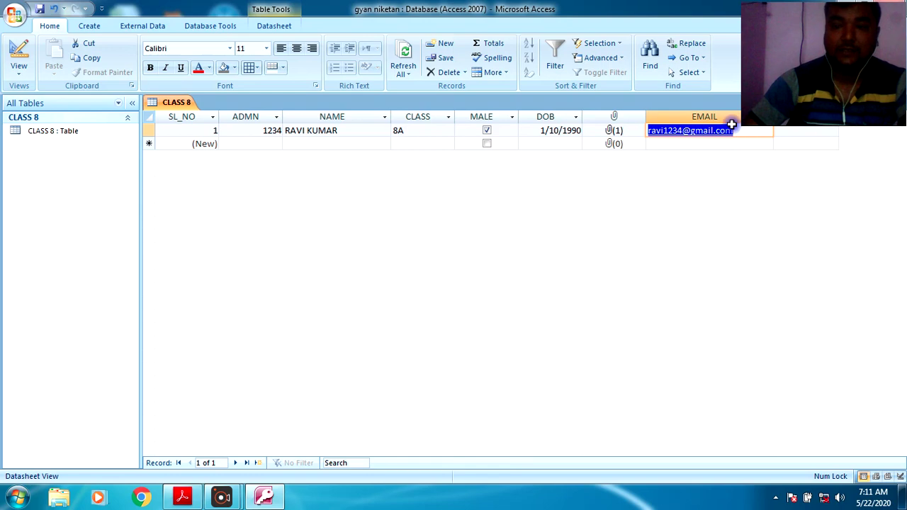
pyautogui.click(261, 145)
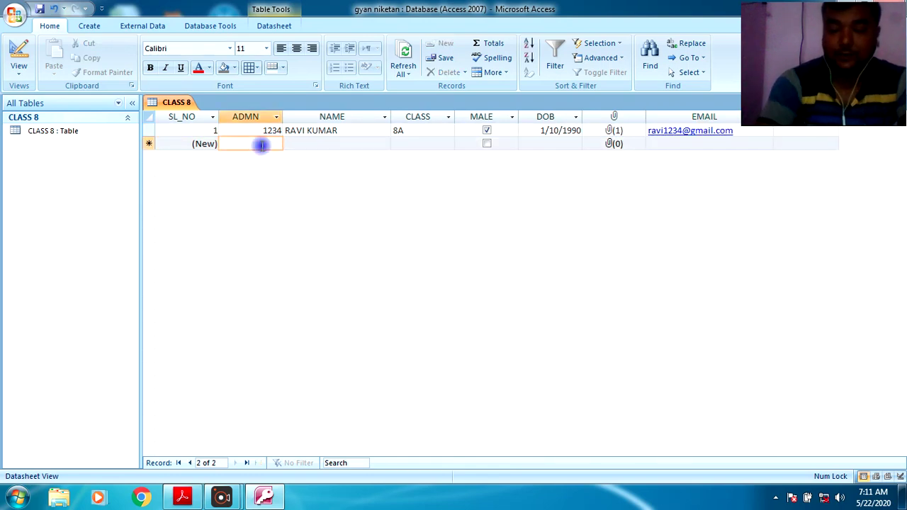
# - Fill the second record with ADMN 1212, the student's name, CLASS 8c and MALE checked
pyautogui.write('1212')
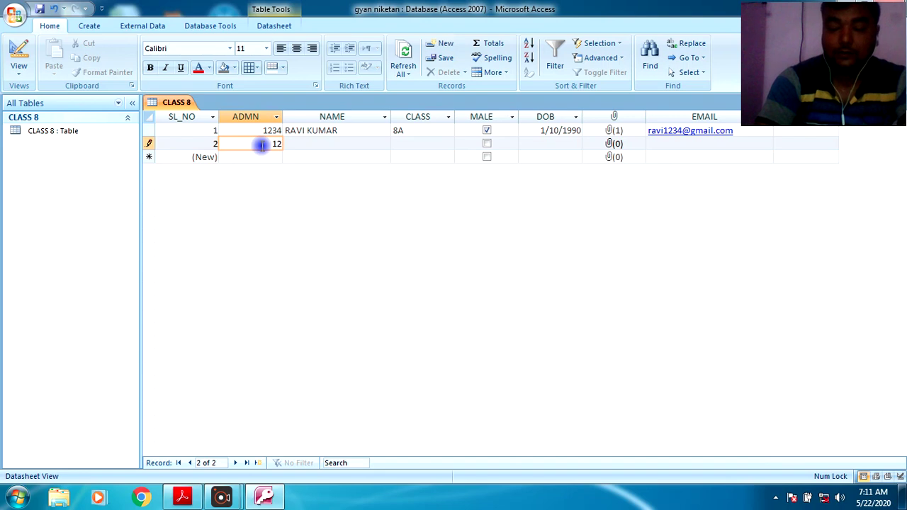
pyautogui.click(320, 143)
pyautogui.write('raushan')
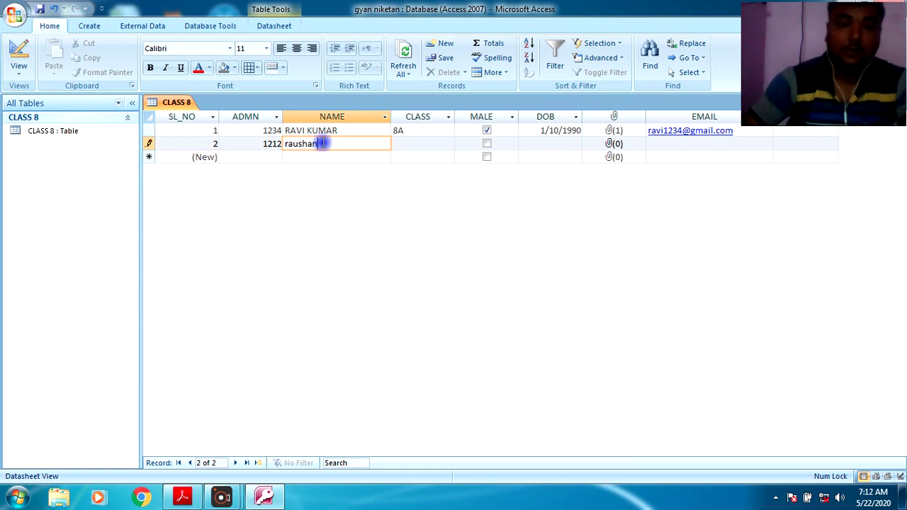
pyautogui.click(400, 145)
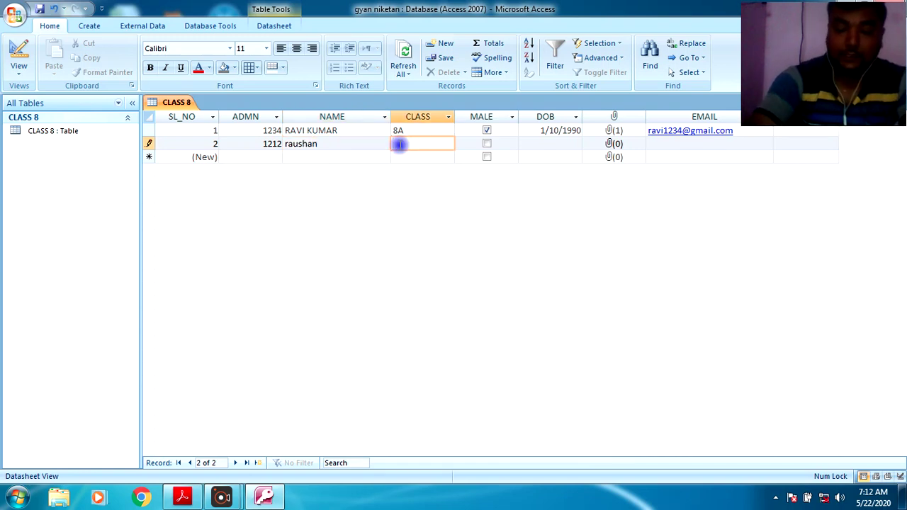
pyautogui.write('8c')
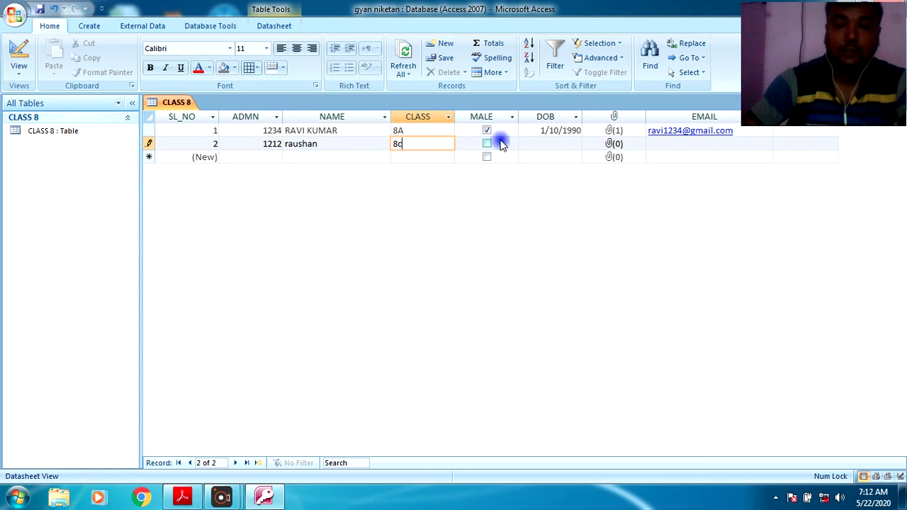
pyautogui.click(490, 145)
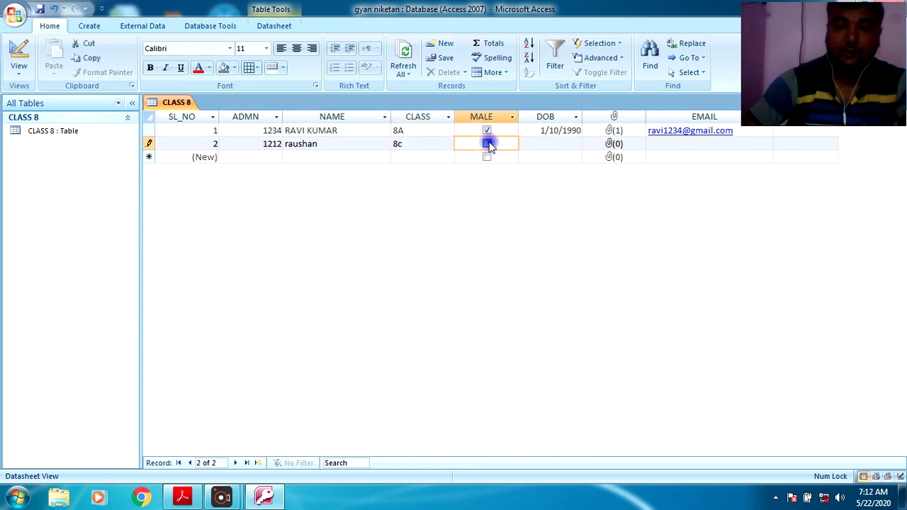
# - Set the second record's DOB to 11/20/2005 using the date picker
pyautogui.click(532, 143)
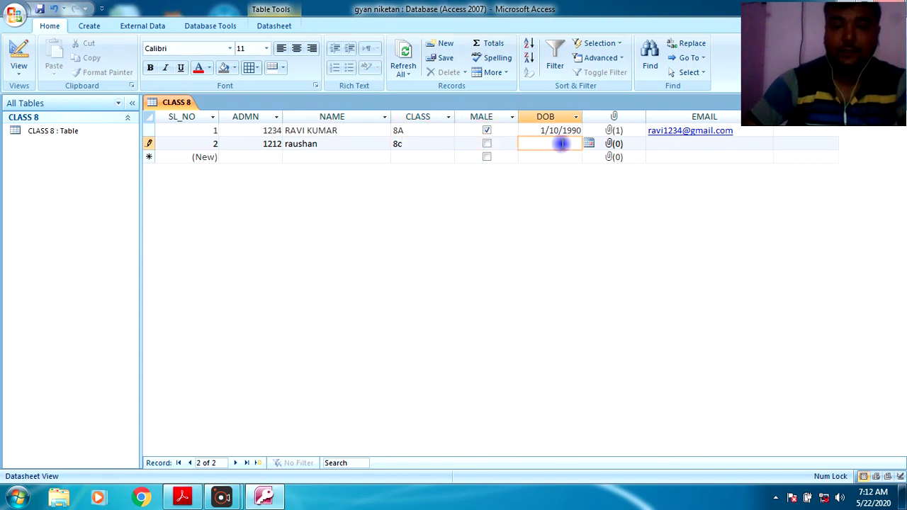
pyautogui.click(589, 143)
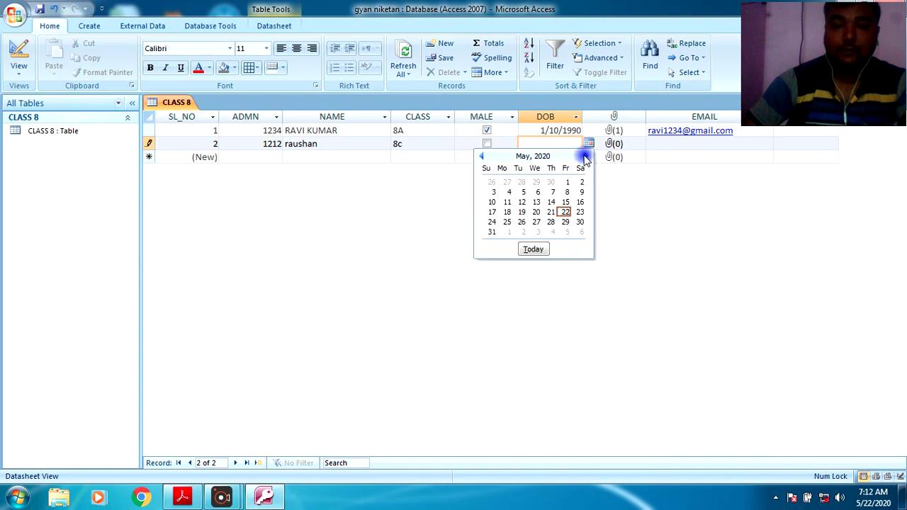
pyautogui.click(584, 157)
pyautogui.click(584, 157)
pyautogui.click(585, 156)
pyautogui.click(584, 157)
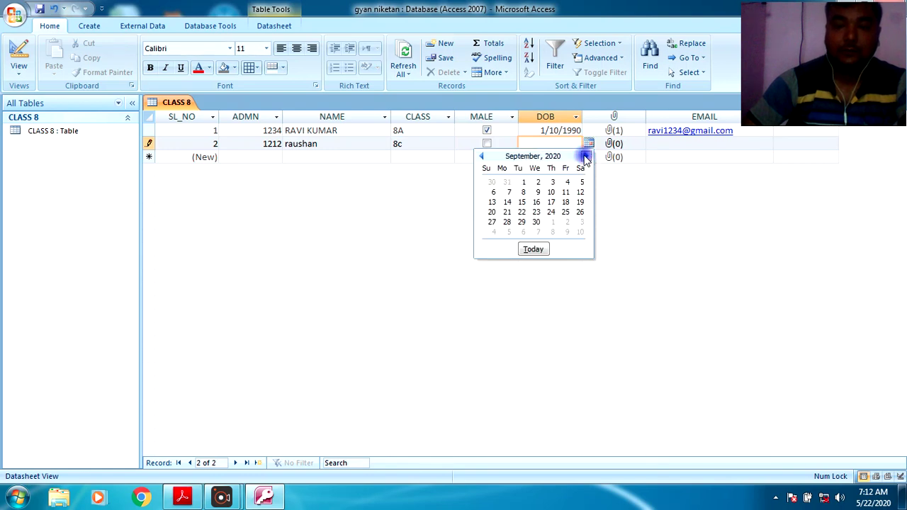
pyautogui.click(585, 157)
pyautogui.click(586, 157)
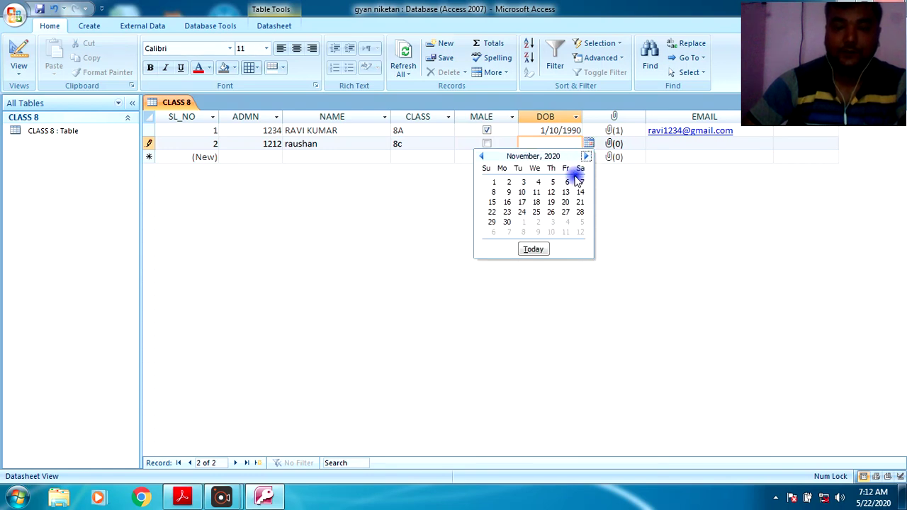
pyautogui.click(566, 202)
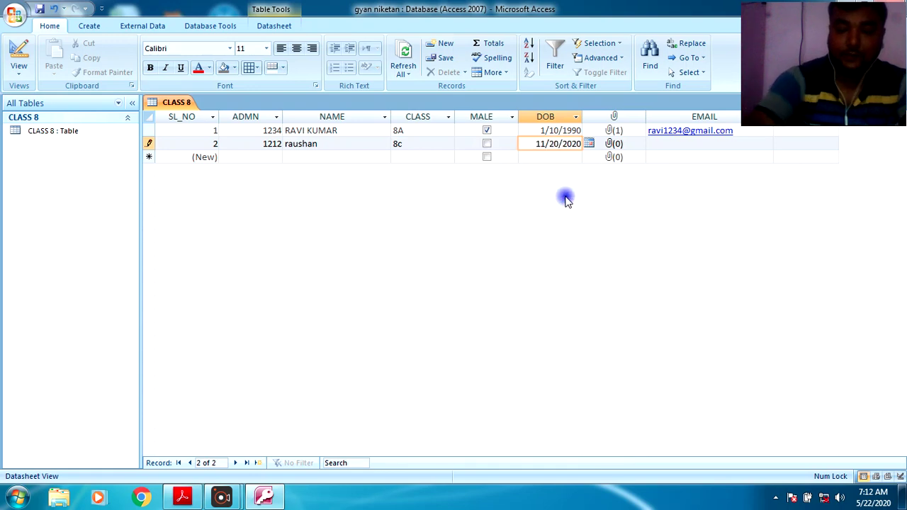
pyautogui.write('05')
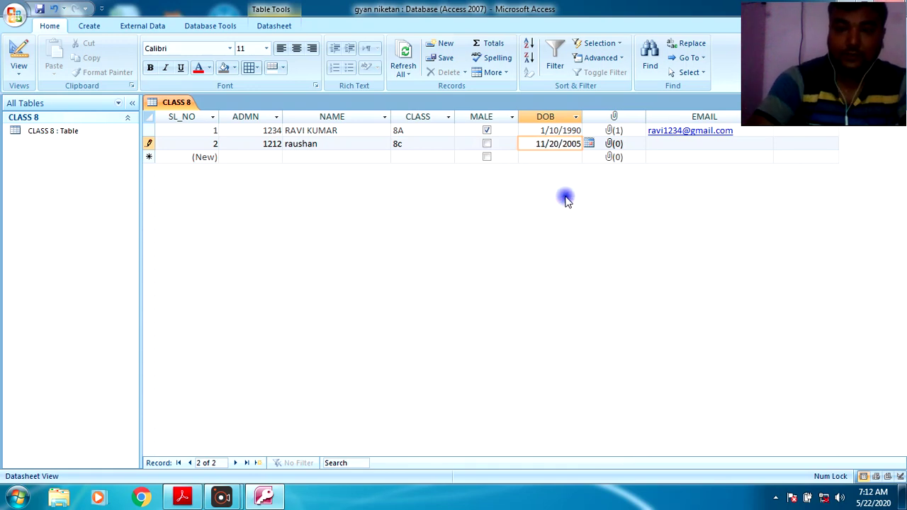
pyautogui.click(611, 146)
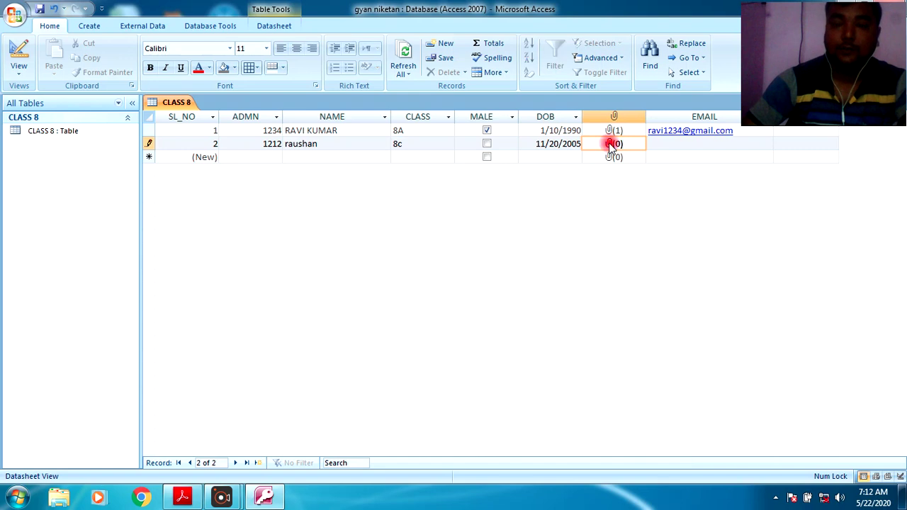
# - Attach Lighthouse.jpg to record 2, enter the student's e-mail in EMAIL, and save
pyautogui.rightClick(611, 145)
pyautogui.click(651, 244)
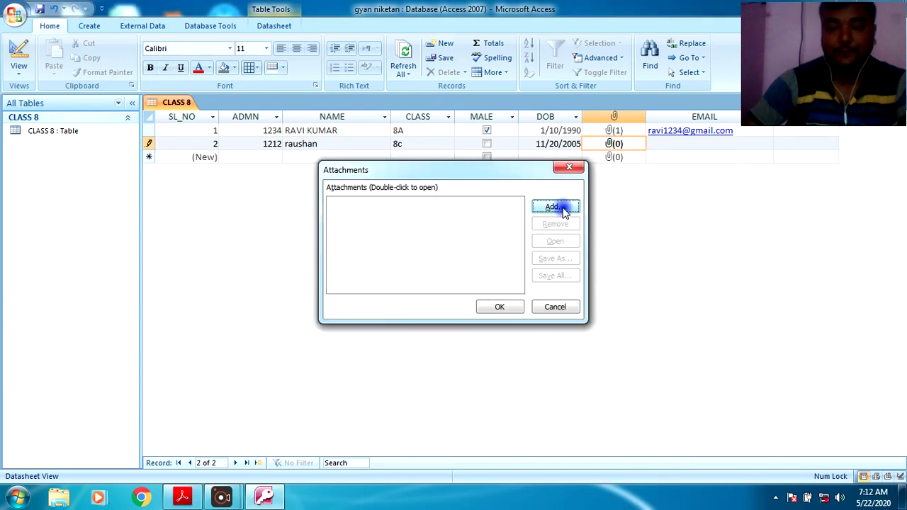
pyautogui.click(556, 207)
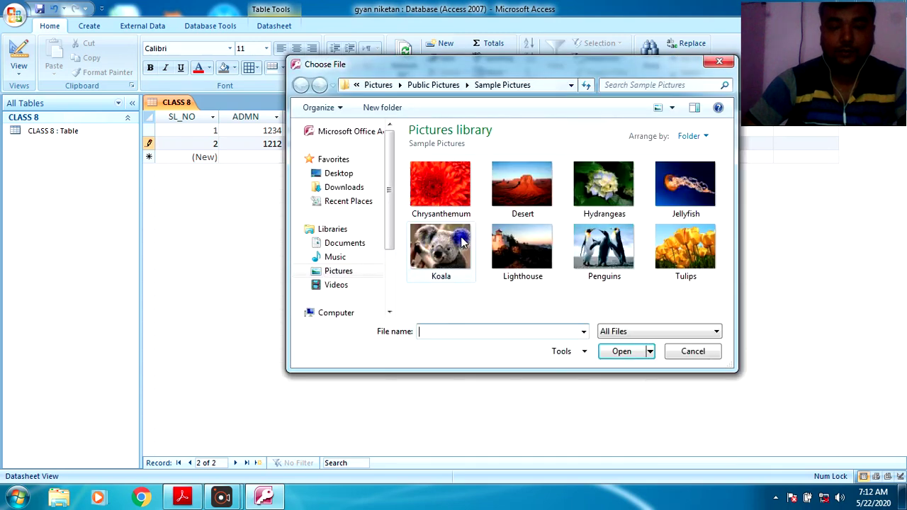
pyautogui.click(497, 238)
pyautogui.click(624, 352)
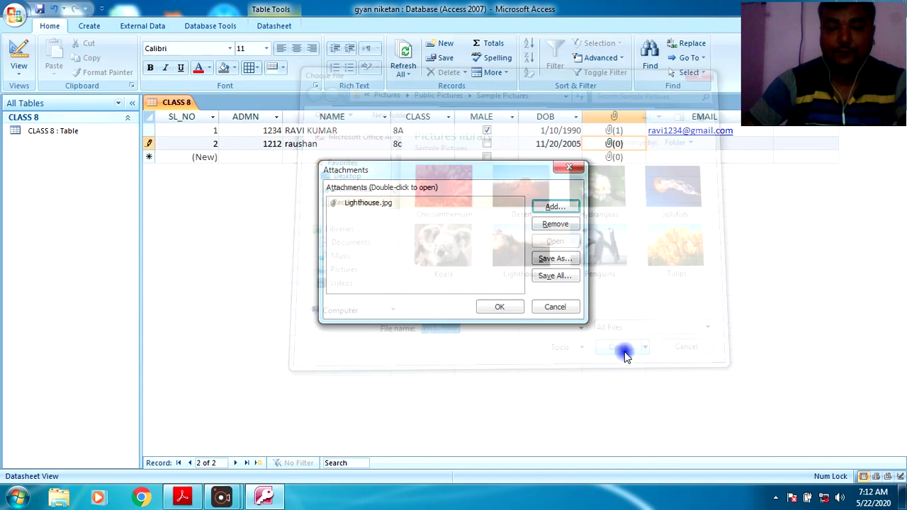
pyautogui.click(503, 307)
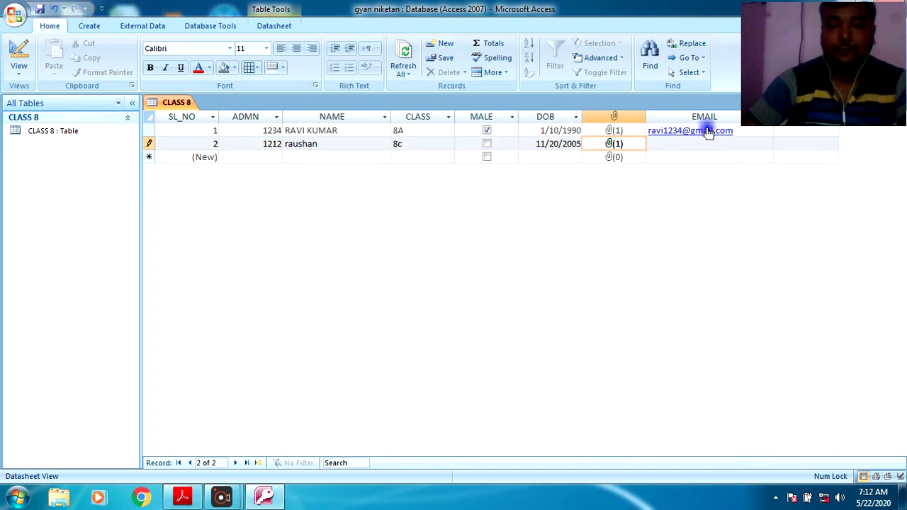
pyautogui.click(679, 143)
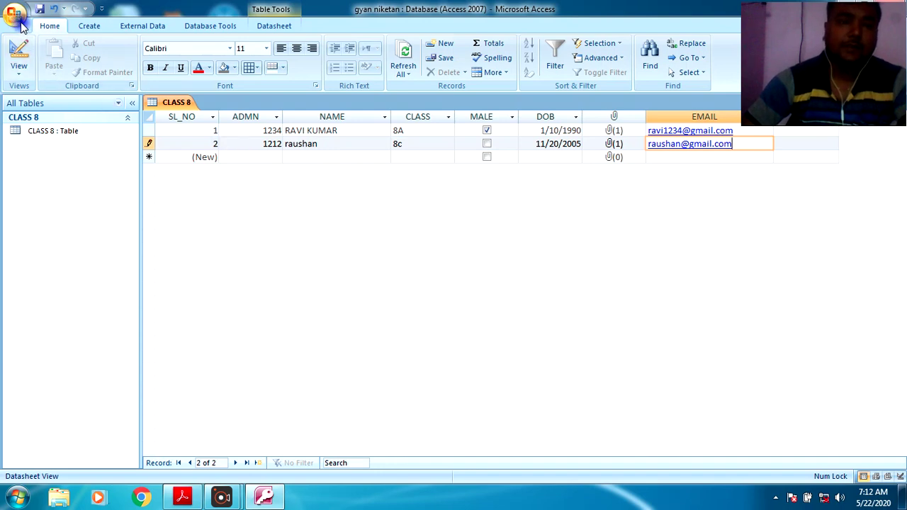
pyautogui.click(39, 10)
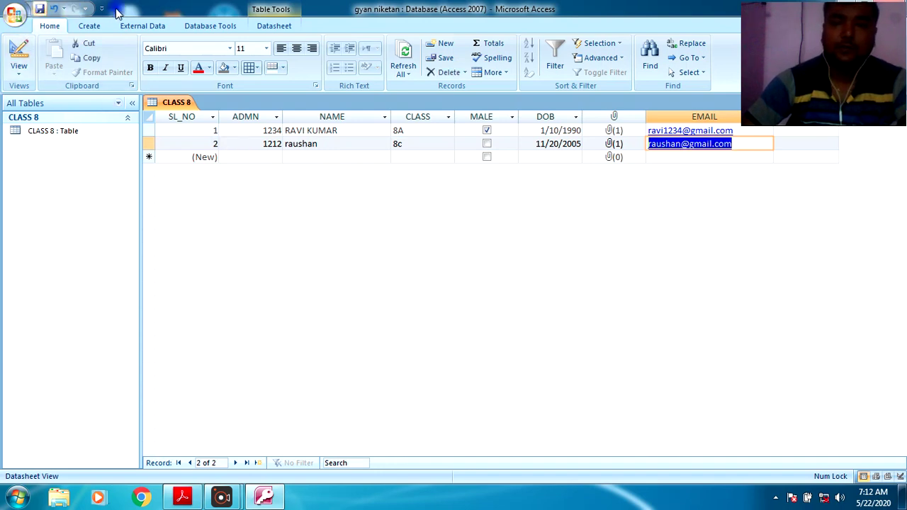
# - Restore and move the Access window aside, then close Access
pyautogui.doubleClick(358, 10)
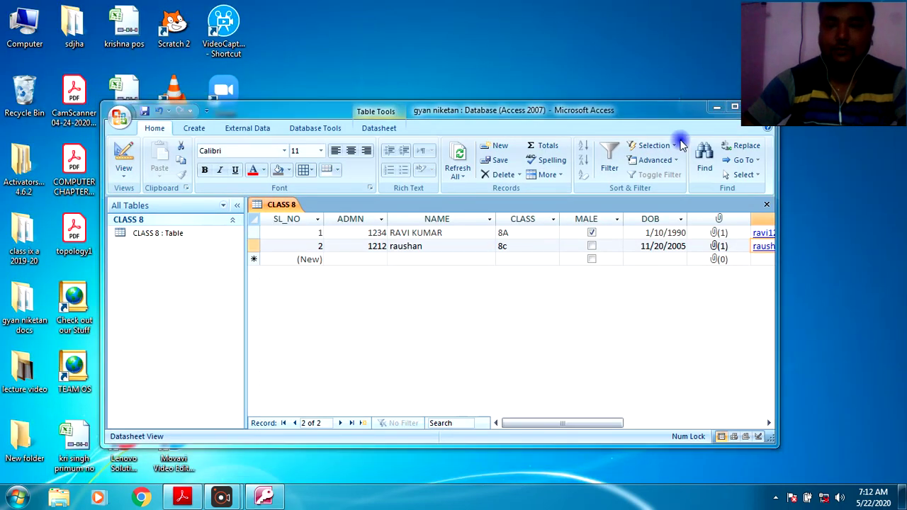
pyautogui.moveTo(677, 120); pyautogui.dragTo(709, 149)
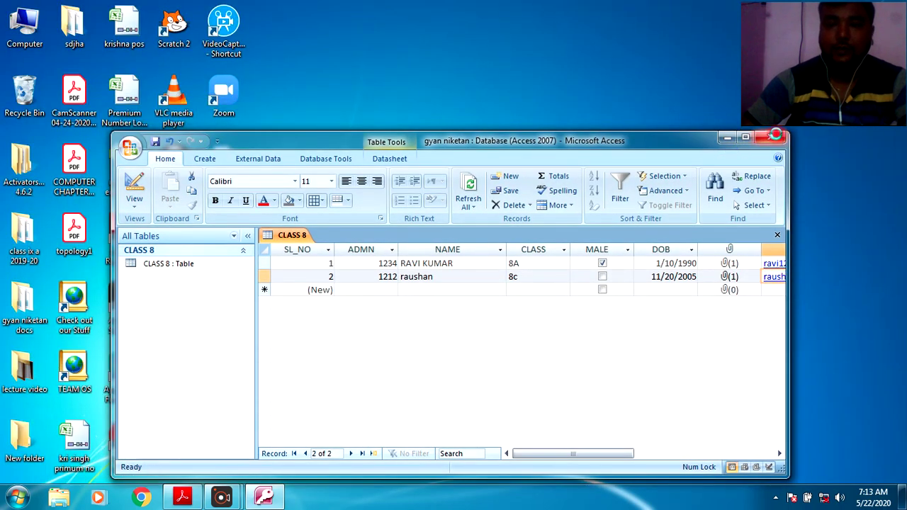
pyautogui.click(777, 139)
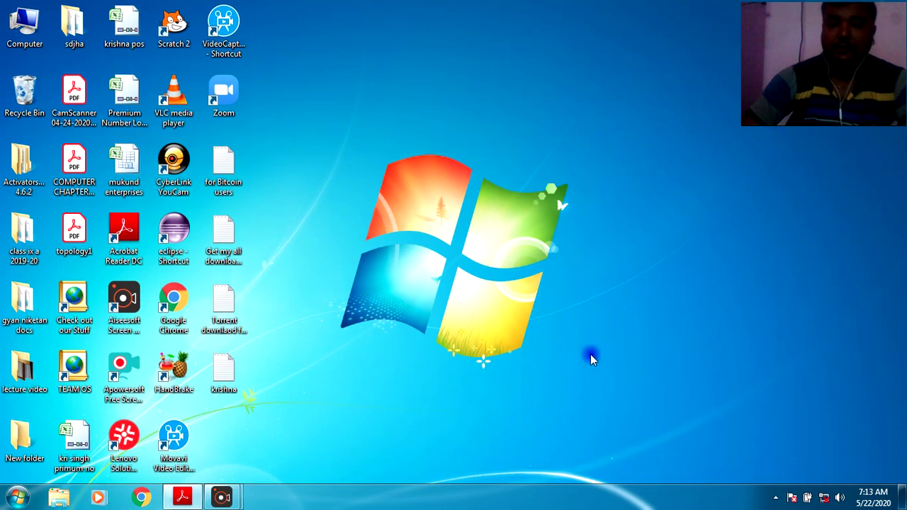